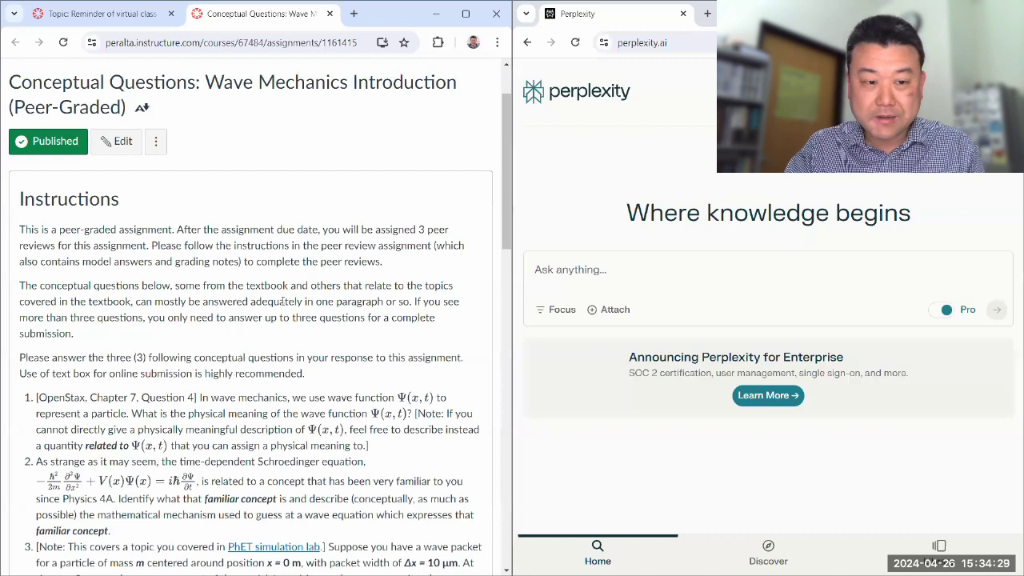
Step: Scroll the Canvas assignment down to the Instructions showing the three conceptual questions
{"action": "scroll", "coordinate": [283, 294], "scroll_direction": "down", "scroll_amount": 3}
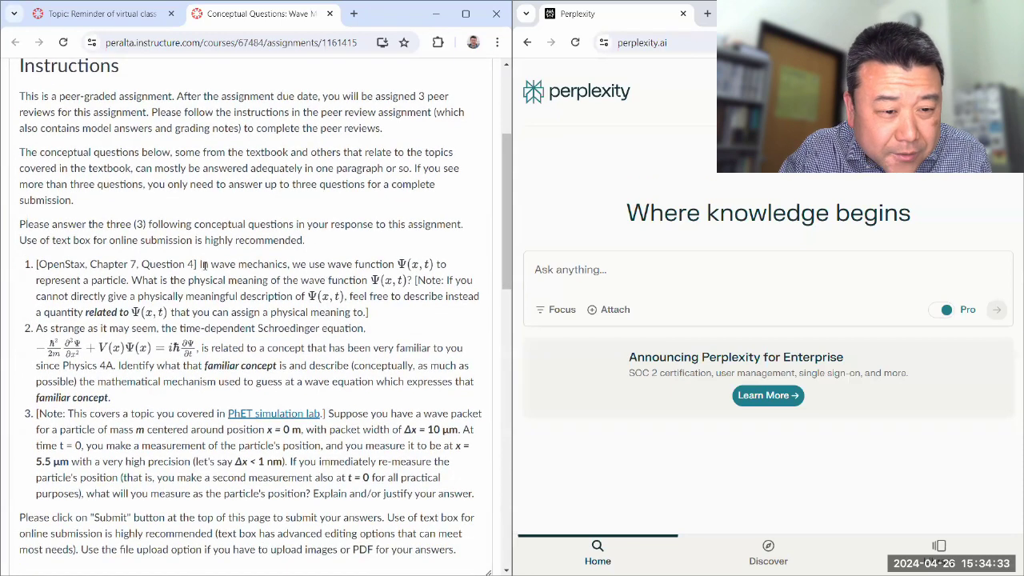
Step: Copy question 1's wording from Canvas into Perplexity's Ask box
{"action": "left_click_drag", "start_coordinate": [200, 266], "coordinate": [408, 328]}
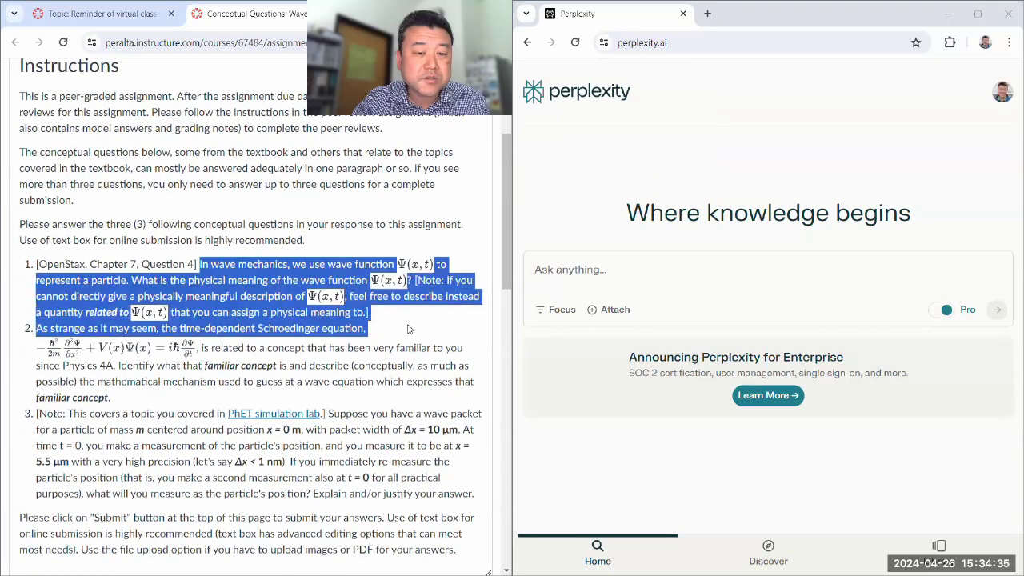
{"action": "left_click", "coordinate": [215, 279]}
{"action": "left_click_drag", "start_coordinate": [200, 267], "coordinate": [376, 313]}
{"action": "right_click", "coordinate": [324, 284]}
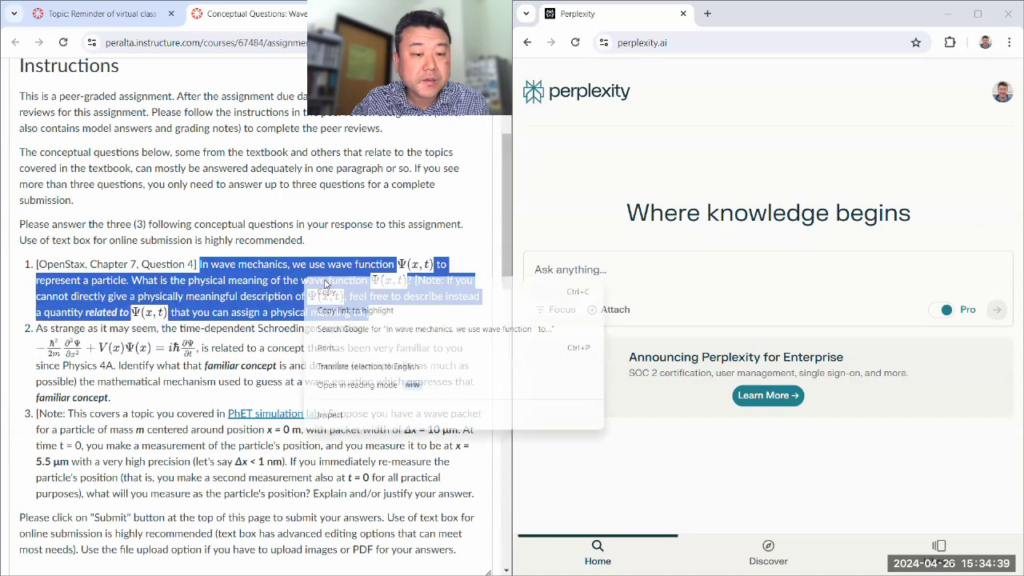
{"action": "left_click", "coordinate": [328, 292]}
{"action": "left_click", "coordinate": [602, 271]}
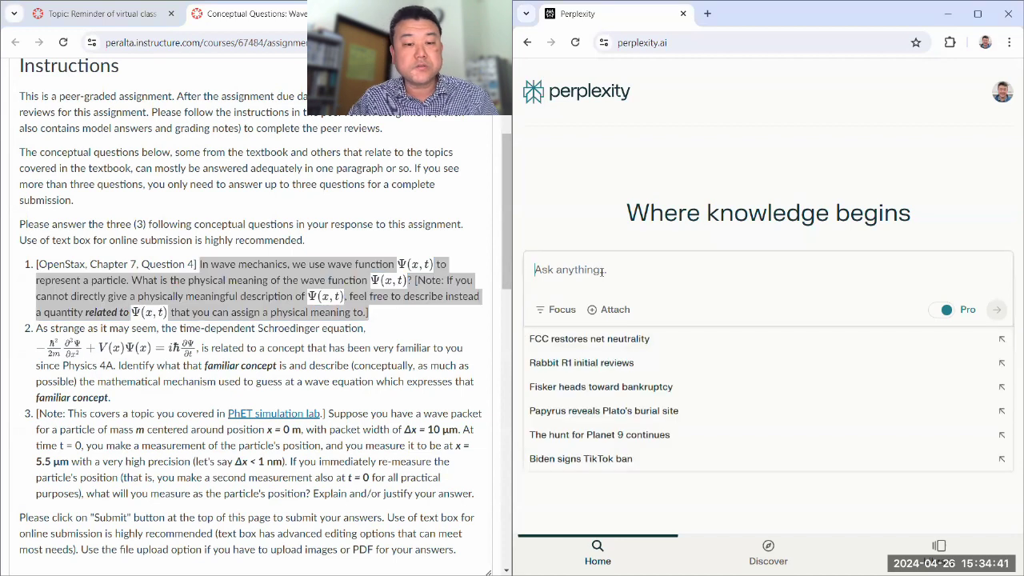
{"action": "key", "text": "ctrl+v"}
Step: Insert Psi(x,t) after 'wave function' and in the second line, joining the first lines together
{"action": "left_click", "coordinate": [766, 241]}
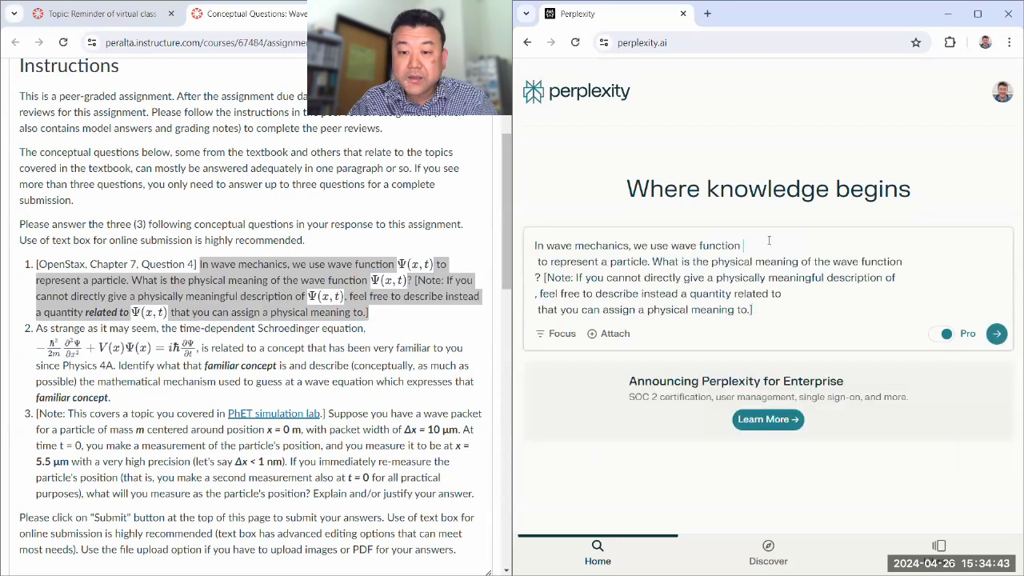
{"action": "type", "text": "Psi(x,t)"}
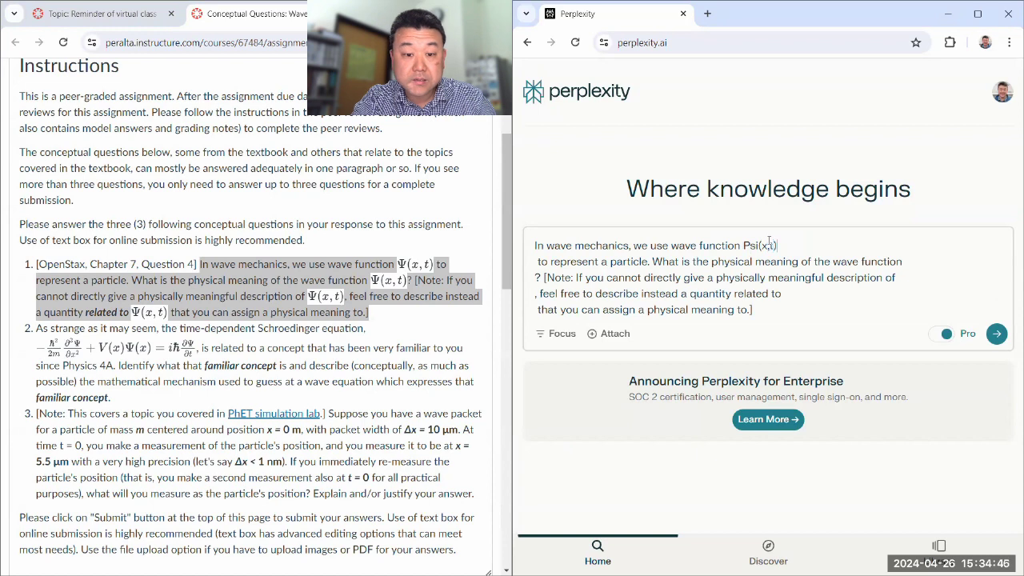
{"action": "key", "text": "Delete"}
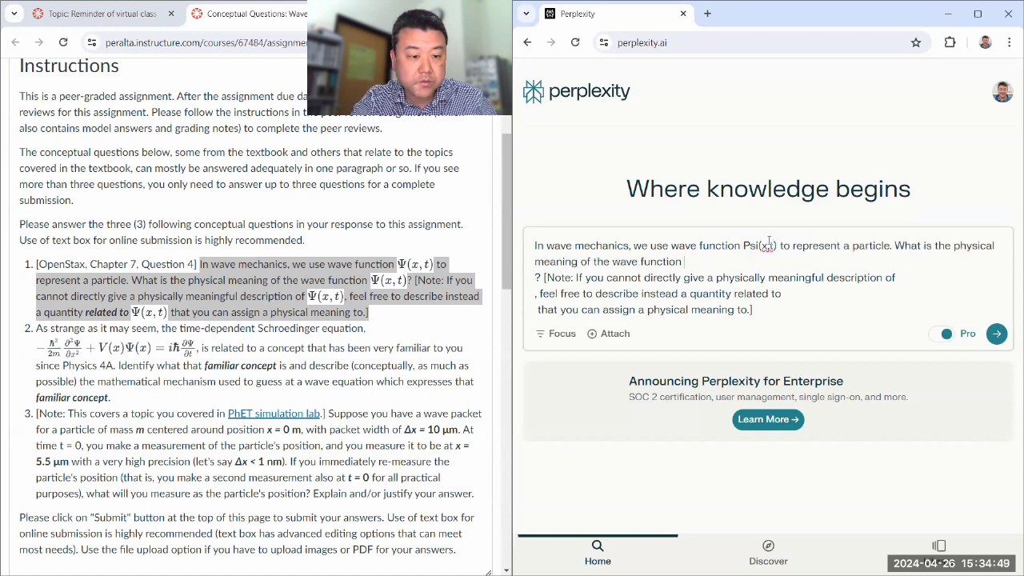
{"action": "type", "text": "Psi(x,t)"}
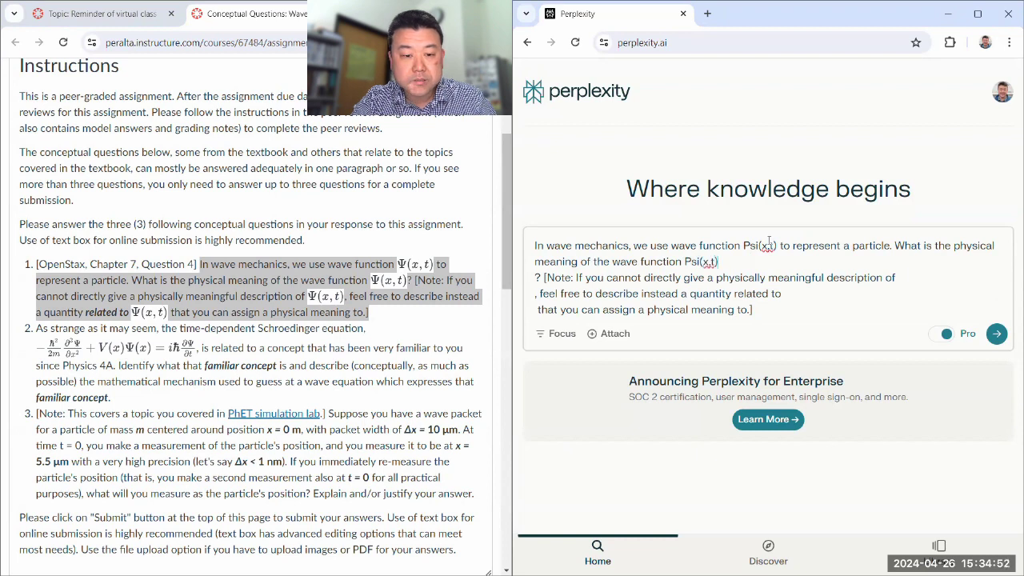
{"action": "key", "text": "Delete"}
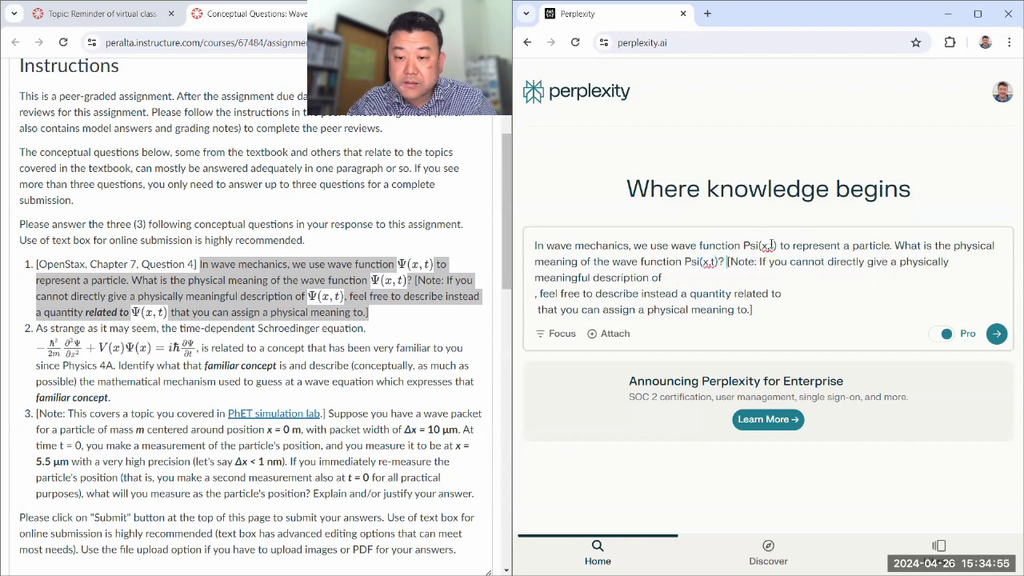
{"action": "left_click_drag", "start_coordinate": [763, 245], "coordinate": [775, 246]}
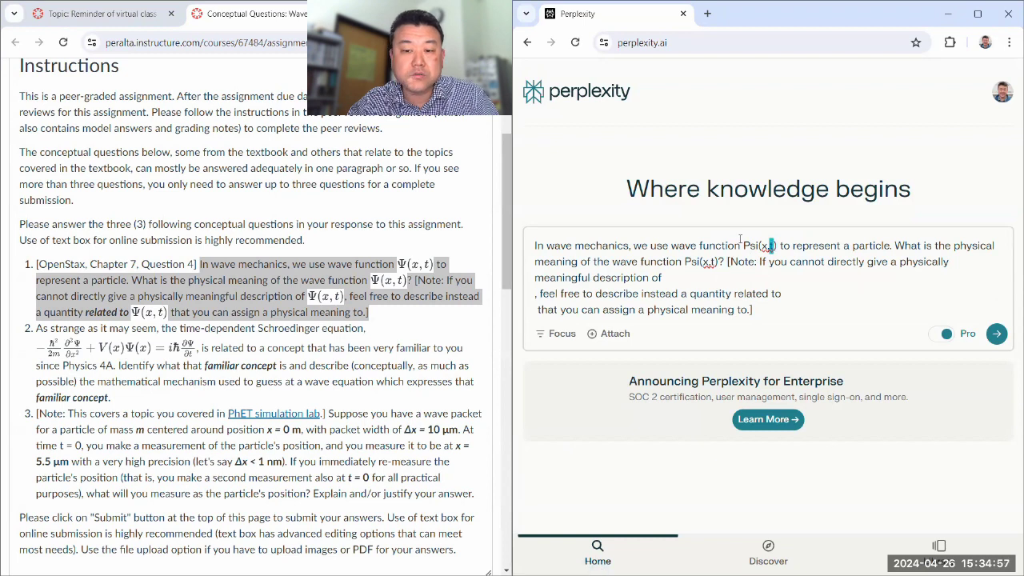
{"action": "key", "text": "Left"}
{"action": "key", "text": "Left"}
{"action": "key", "text": "Left"}
{"action": "key", "text": "Left"}
{"action": "key", "text": "Left"}
{"action": "key", "text": "shift+Right"}
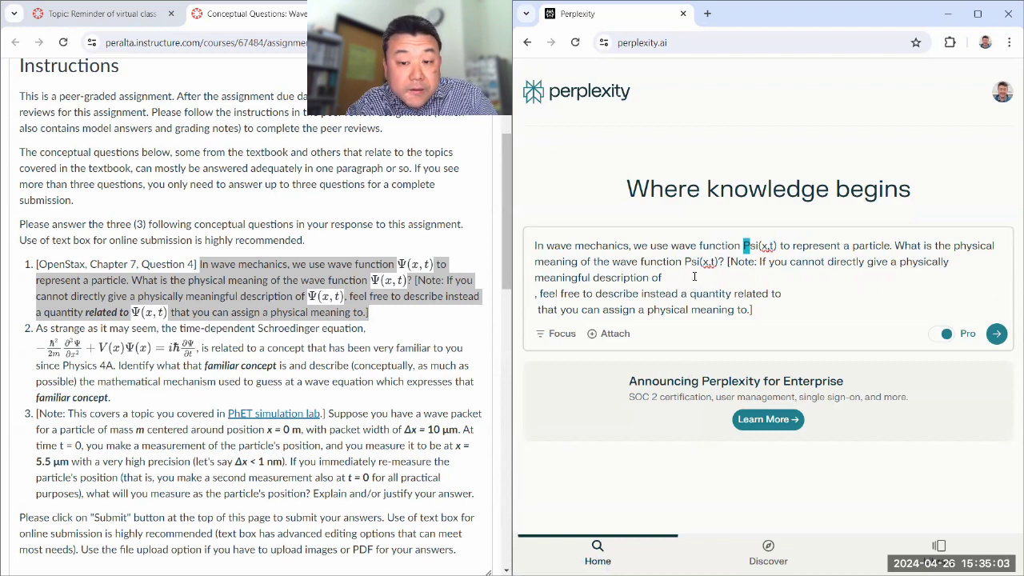
Step: Add Psi(x,t) after 'meaningful description of' and '*related to* Psi(x,t)', merge the last lines, and submit
{"action": "left_click", "coordinate": [694, 277]}
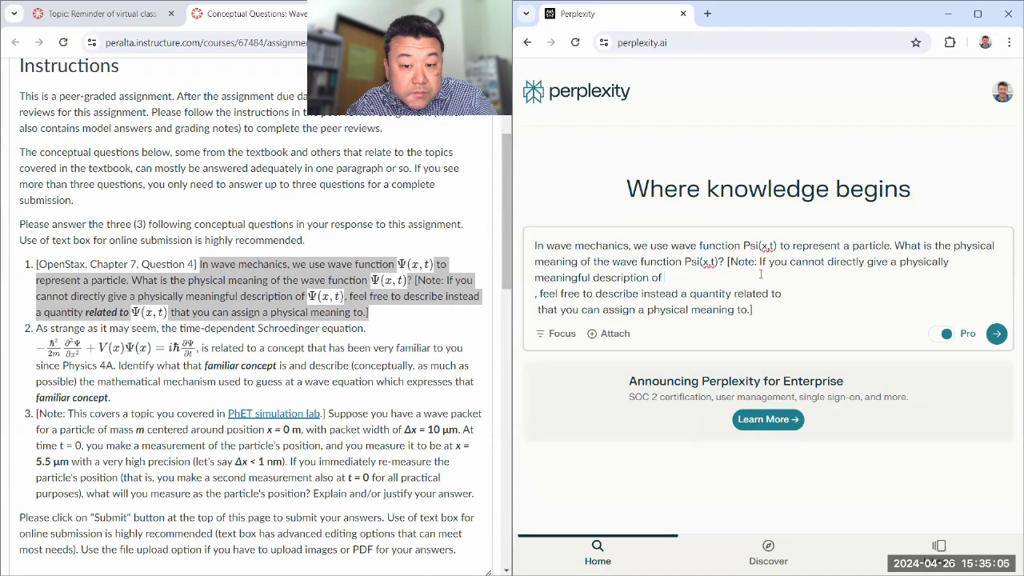
{"action": "type", "text": "Psi(x,t)"}
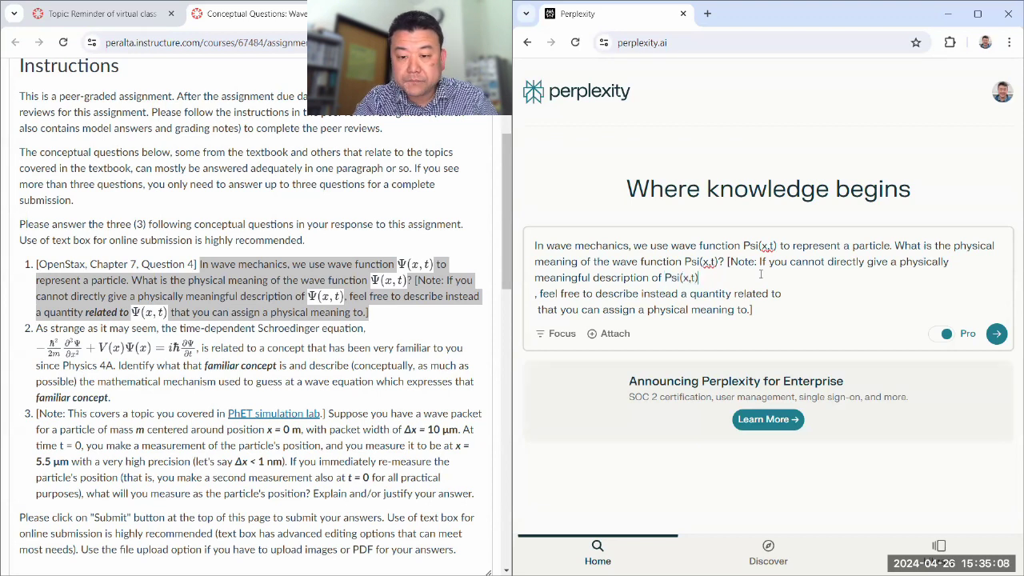
{"action": "key", "text": "Delete"}
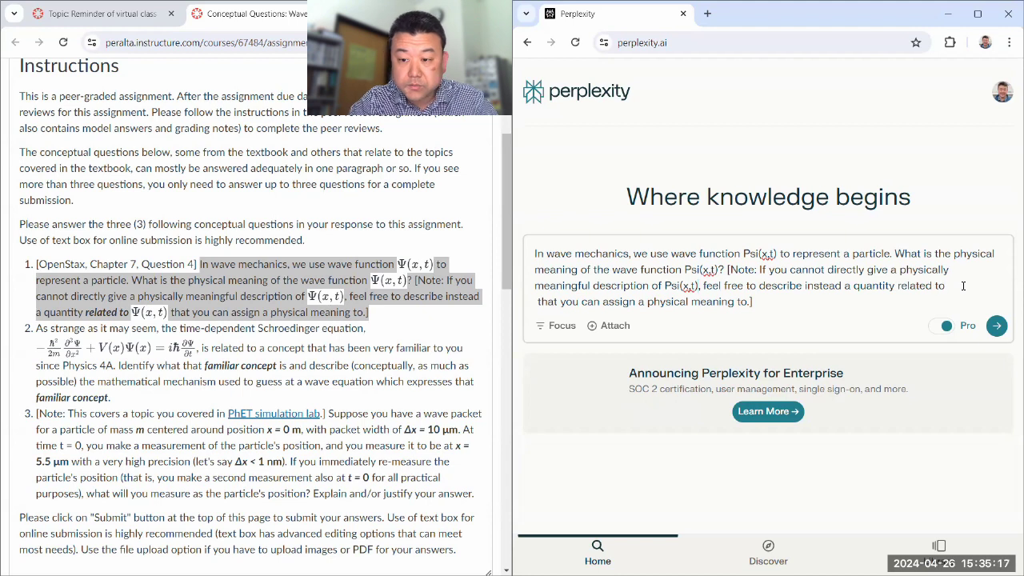
{"action": "type", "text": "*related to"}
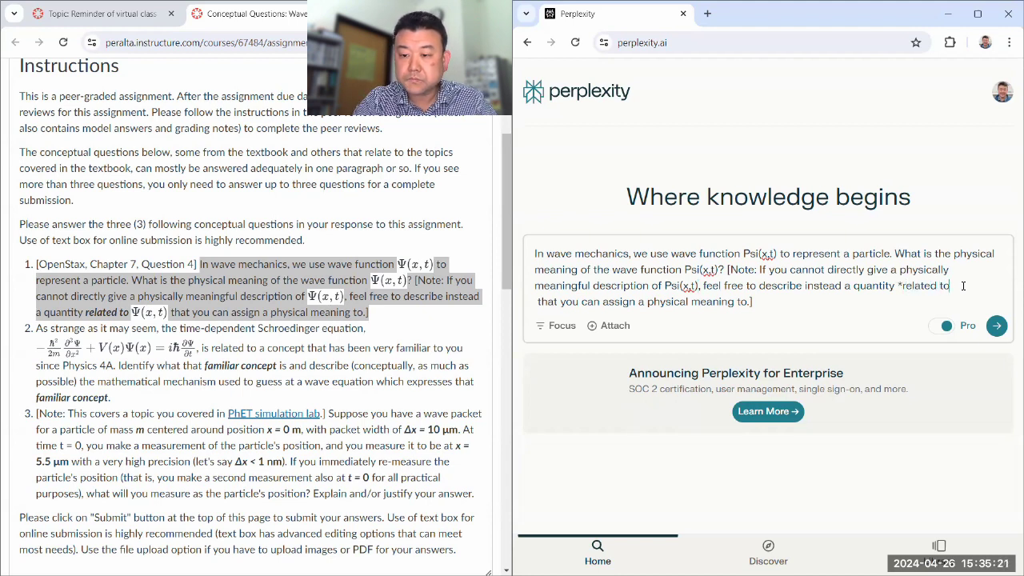
{"action": "type", "text": "* Psi(x,t)"}
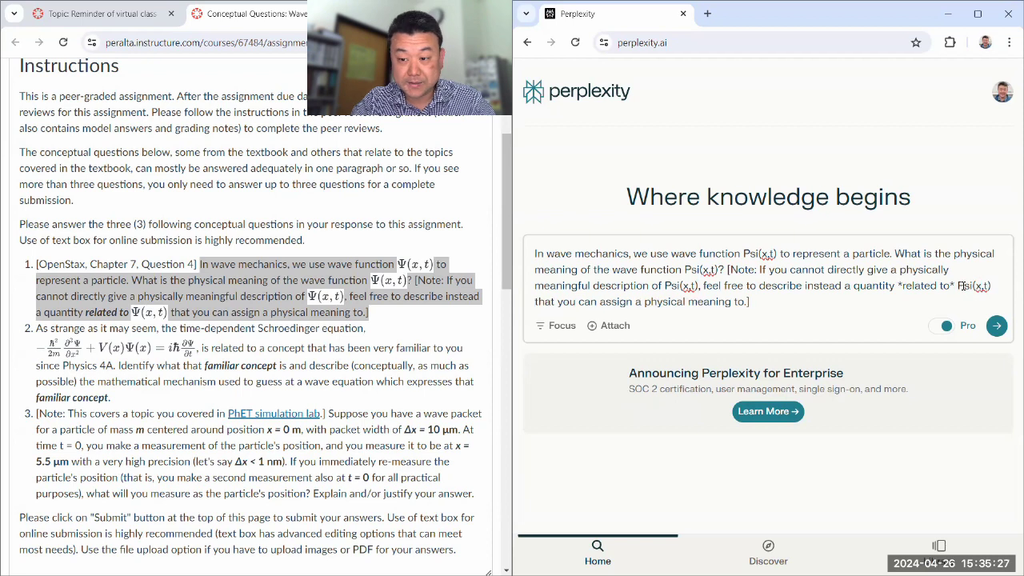
{"action": "key", "text": "BackSpace"}
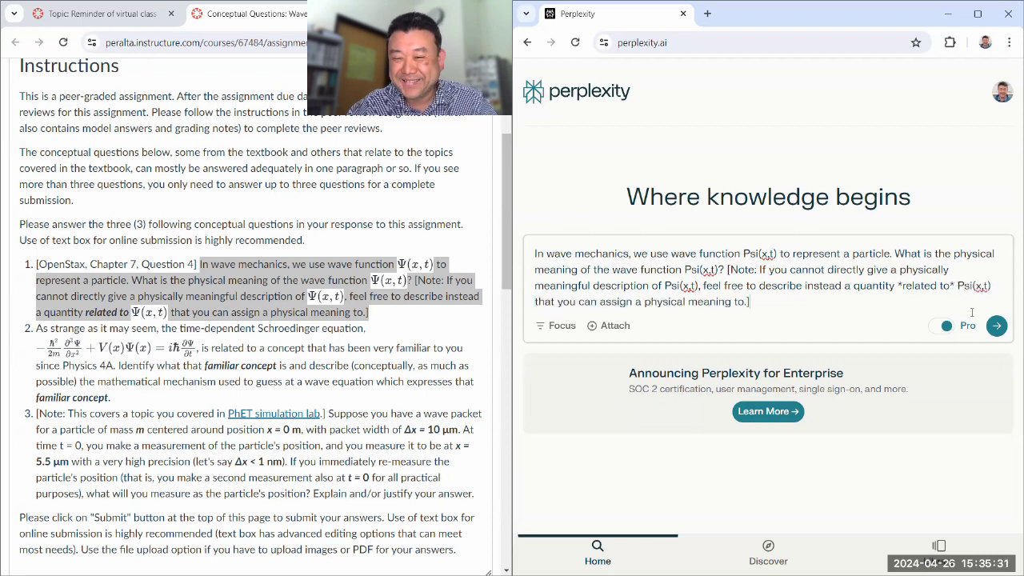
{"action": "left_click", "coordinate": [997, 326]}
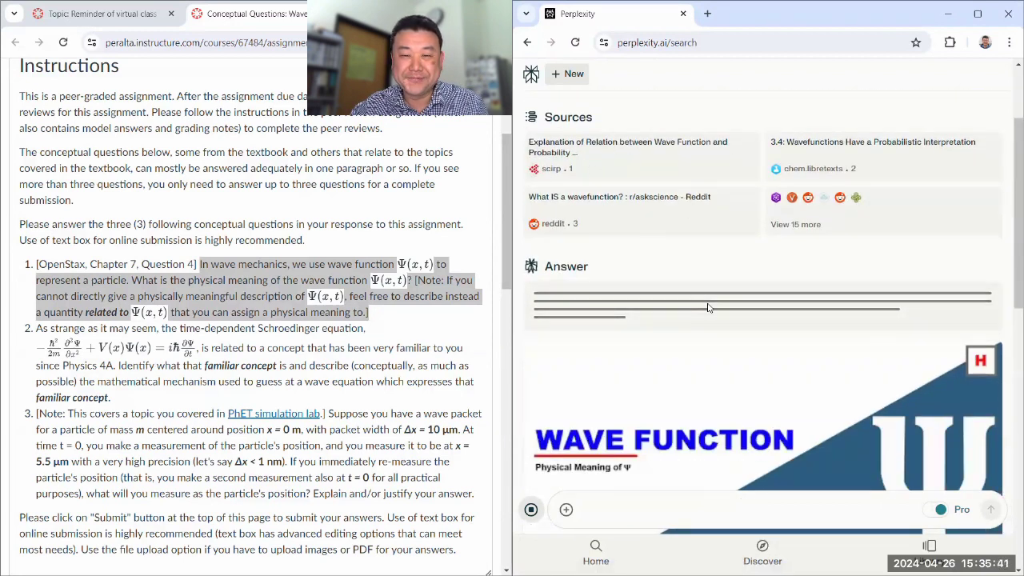
Step: Clear the leftover selection on the Canvas page while the answer generates
{"action": "left_click", "coordinate": [400, 312]}
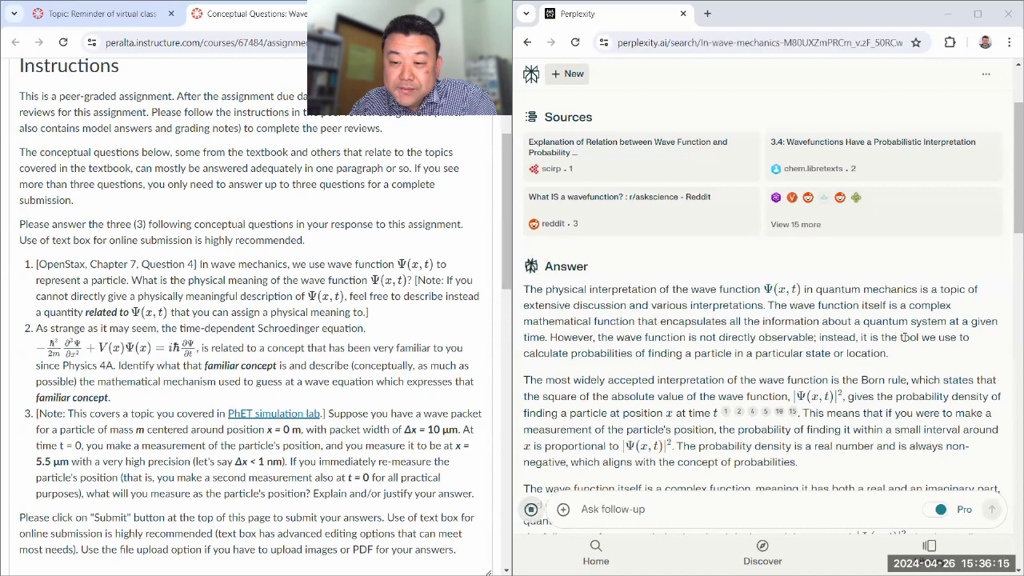
Step: Read the answer's opening, highlighting 'Born rule' and the sentence on the wave function's complex nature
{"action": "left_click_drag", "start_coordinate": [860, 381], "coordinate": [912, 381]}
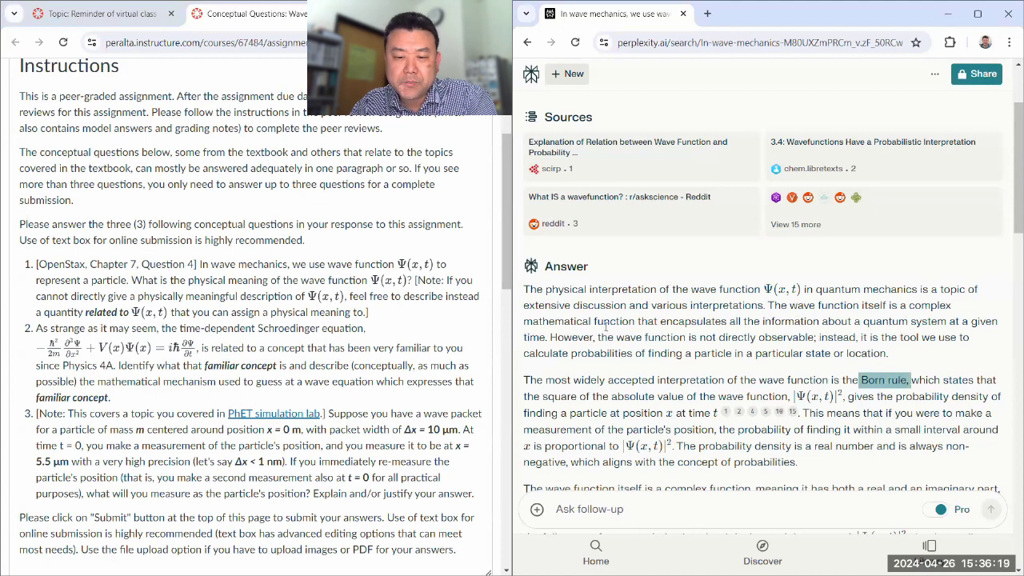
{"action": "scroll", "coordinate": [624, 332], "scroll_direction": "down", "scroll_amount": 1}
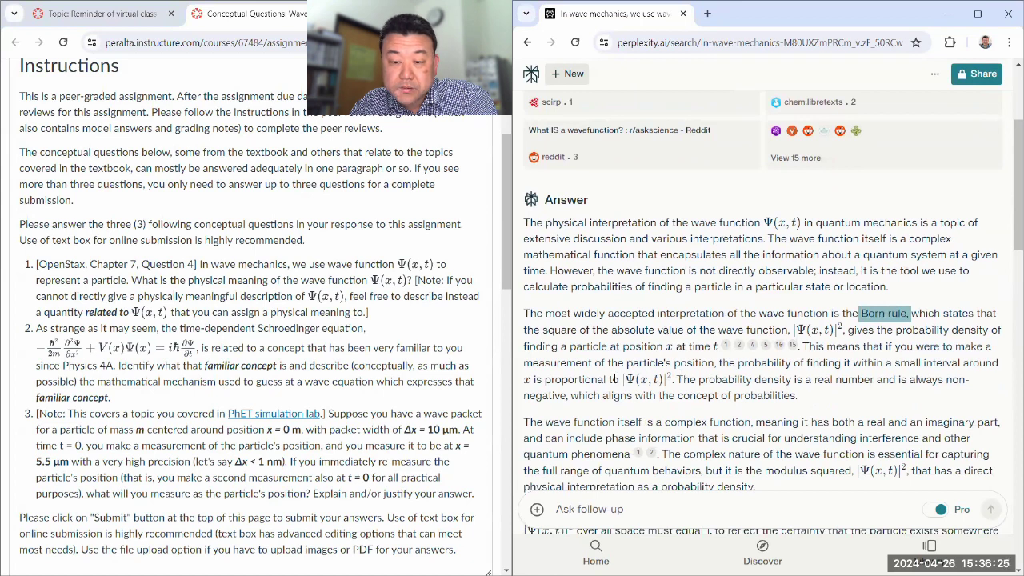
{"action": "scroll", "coordinate": [680, 392], "scroll_direction": "down", "scroll_amount": 1}
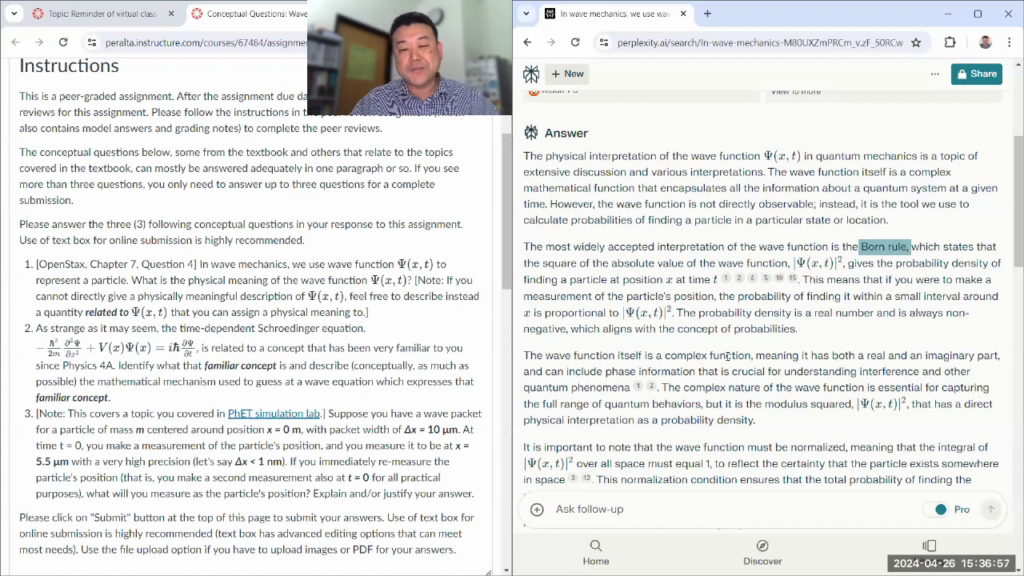
{"action": "scroll", "coordinate": [692, 330], "scroll_direction": "down", "scroll_amount": 2}
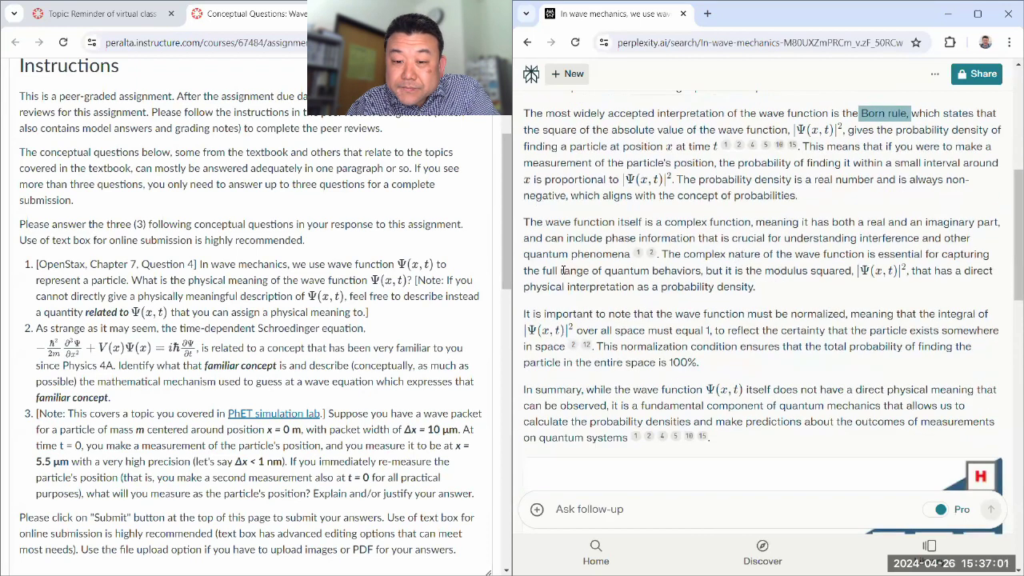
{"action": "left_click_drag", "start_coordinate": [661, 254], "coordinate": [926, 255]}
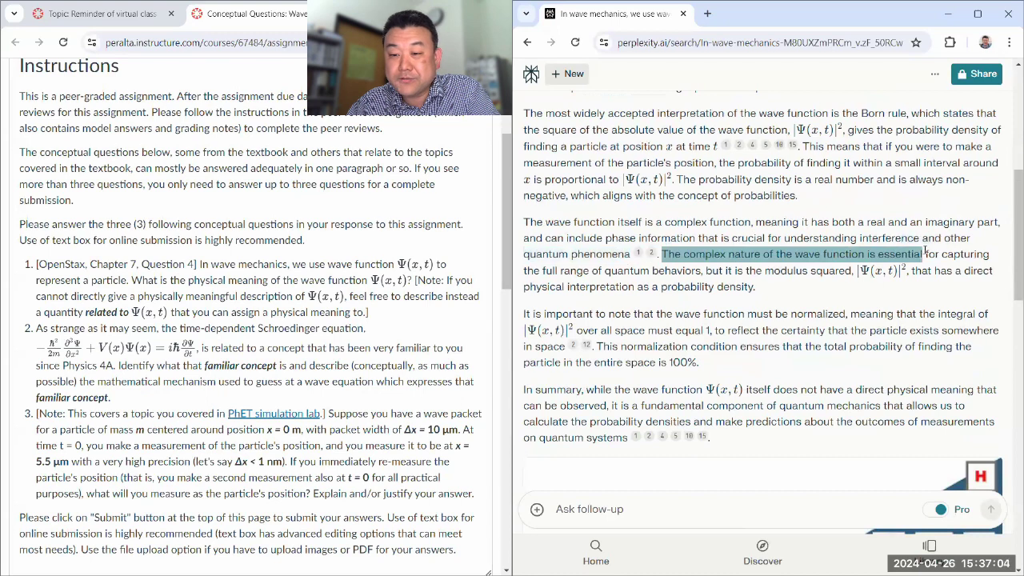
{"action": "left_click", "coordinate": [709, 288]}
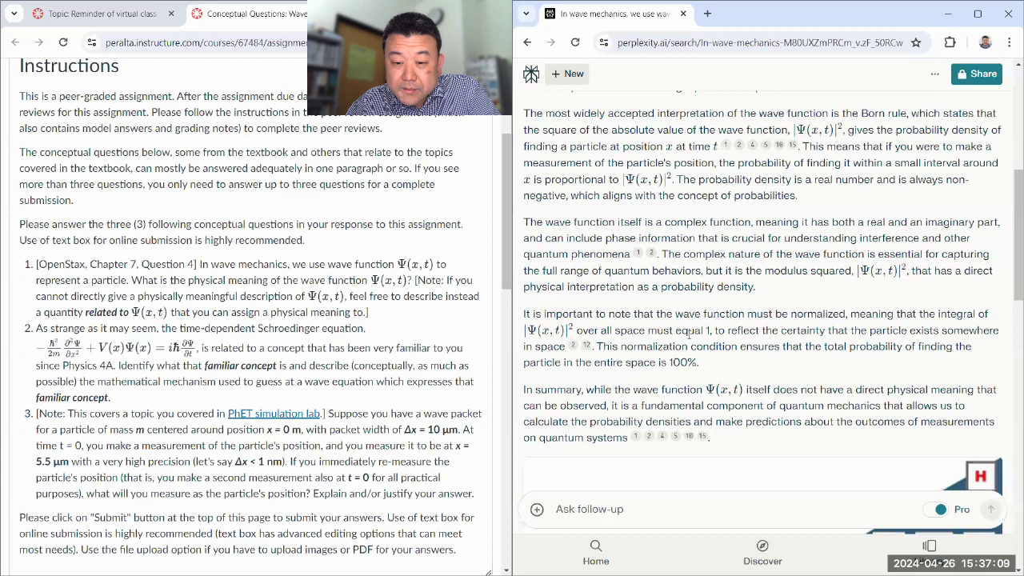
Step: Continue through the normalization paragraph and the summary on probability densities down to the Related questions
{"action": "scroll", "coordinate": [680, 386], "scroll_direction": "down", "scroll_amount": 1}
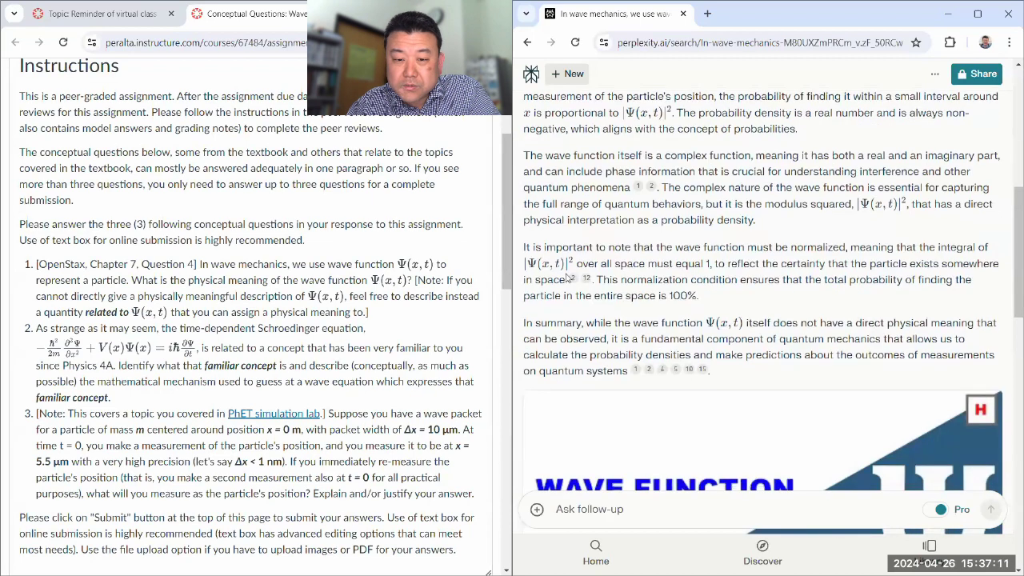
{"action": "left_click_drag", "start_coordinate": [524, 252], "coordinate": [725, 298]}
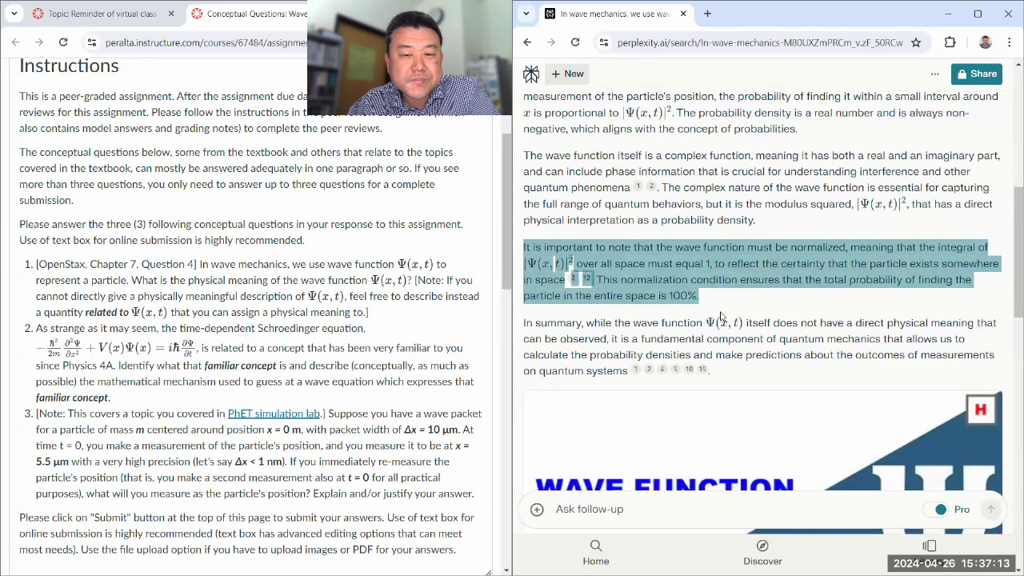
{"action": "left_click", "coordinate": [764, 336]}
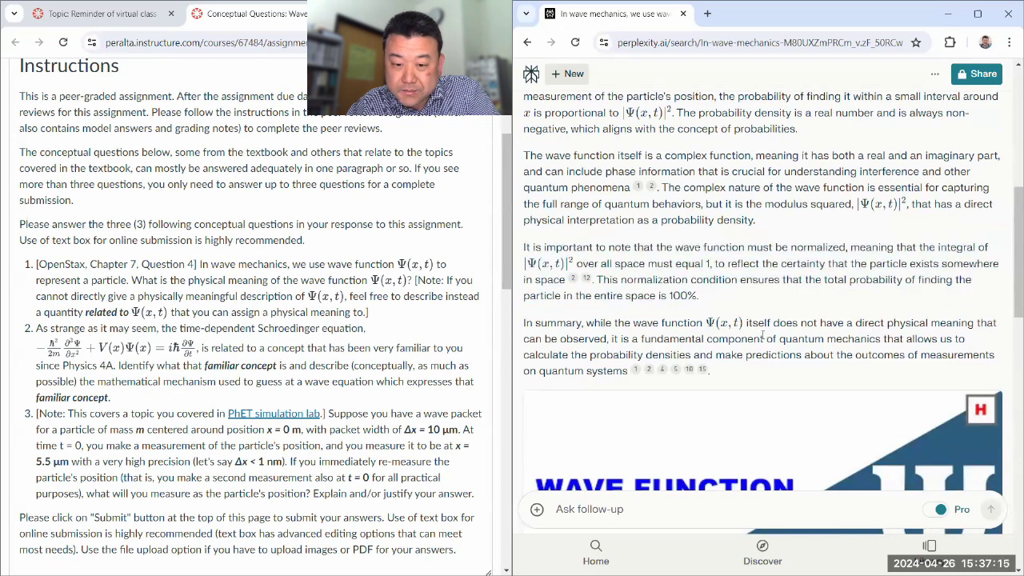
{"action": "left_click_drag", "start_coordinate": [644, 323], "coordinate": [975, 323]}
{"action": "left_click", "coordinate": [727, 346]}
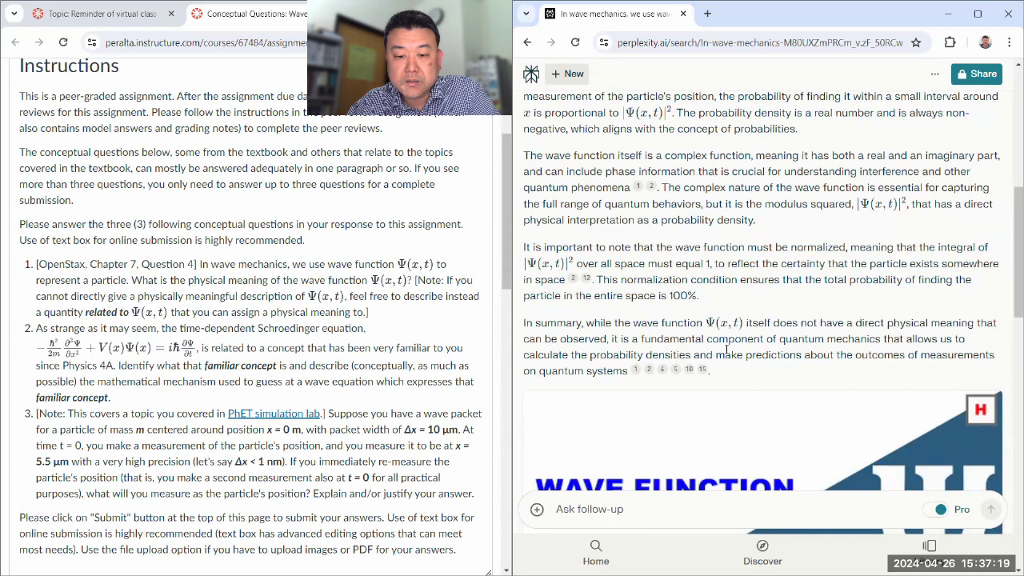
{"action": "scroll", "coordinate": [724, 348], "scroll_direction": "down", "scroll_amount": 1}
{"action": "left_click_drag", "start_coordinate": [591, 290], "coordinate": [695, 290]}
{"action": "scroll", "coordinate": [694, 290], "scroll_direction": "down", "scroll_amount": 1}
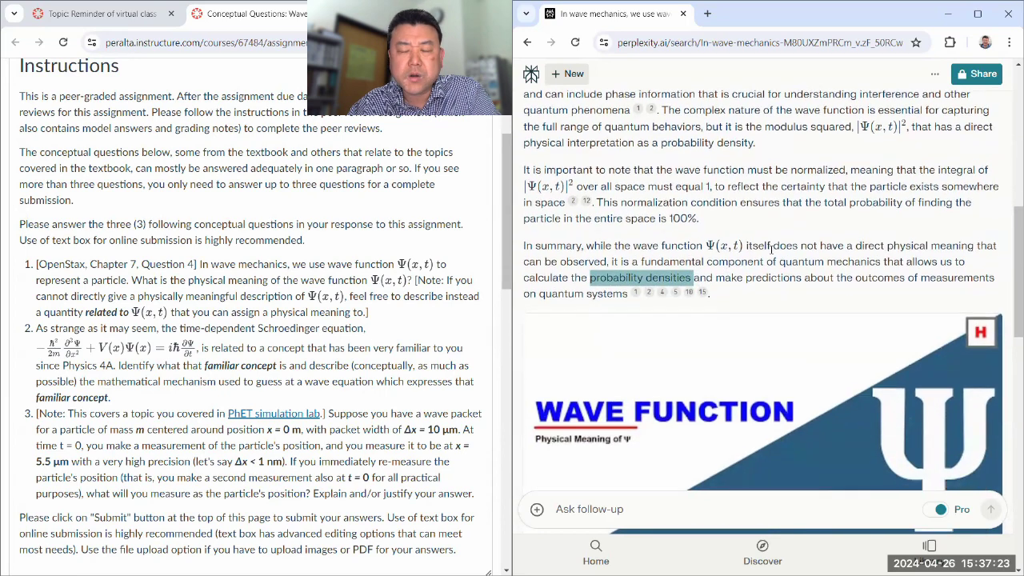
{"action": "scroll", "coordinate": [746, 189], "scroll_direction": "down", "scroll_amount": 9}
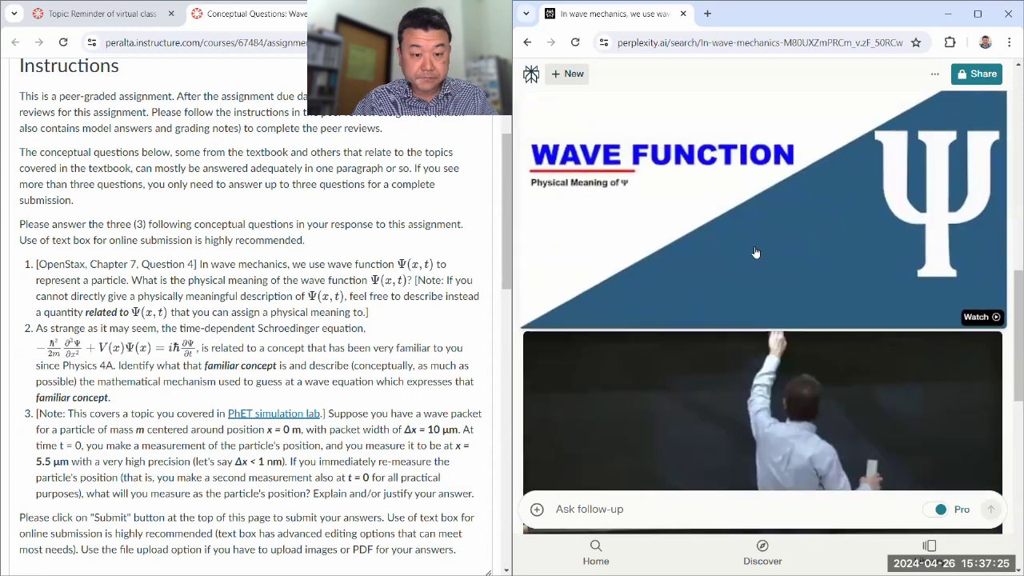
{"action": "scroll", "coordinate": [746, 189], "scroll_direction": "up", "scroll_amount": 1}
{"action": "scroll", "coordinate": [72, 239], "scroll_direction": "down", "scroll_amount": 2}
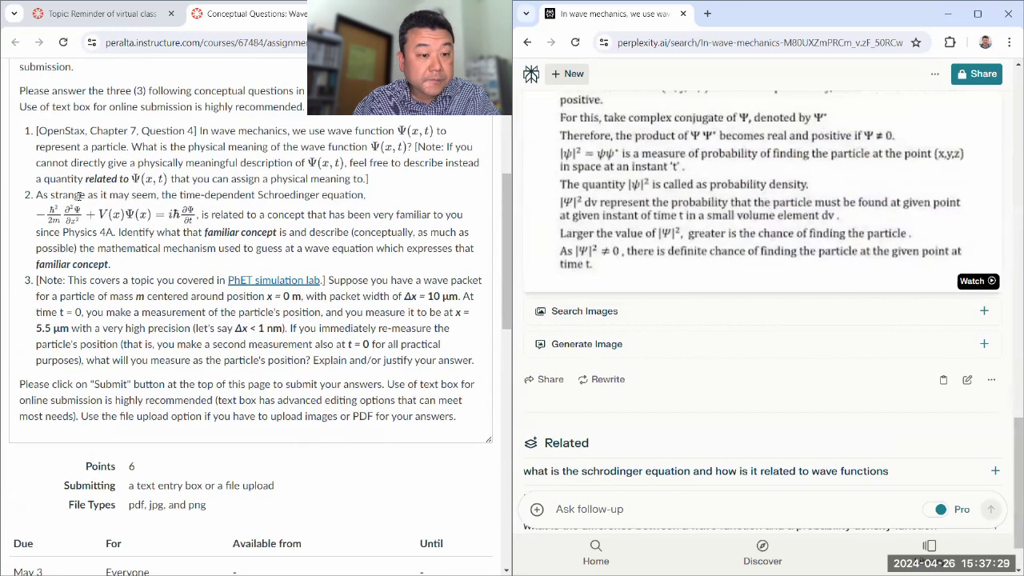
Step: Paste question 2 from Canvas into Perplexity's follow-up box
{"action": "left_click_drag", "start_coordinate": [37, 195], "coordinate": [138, 265]}
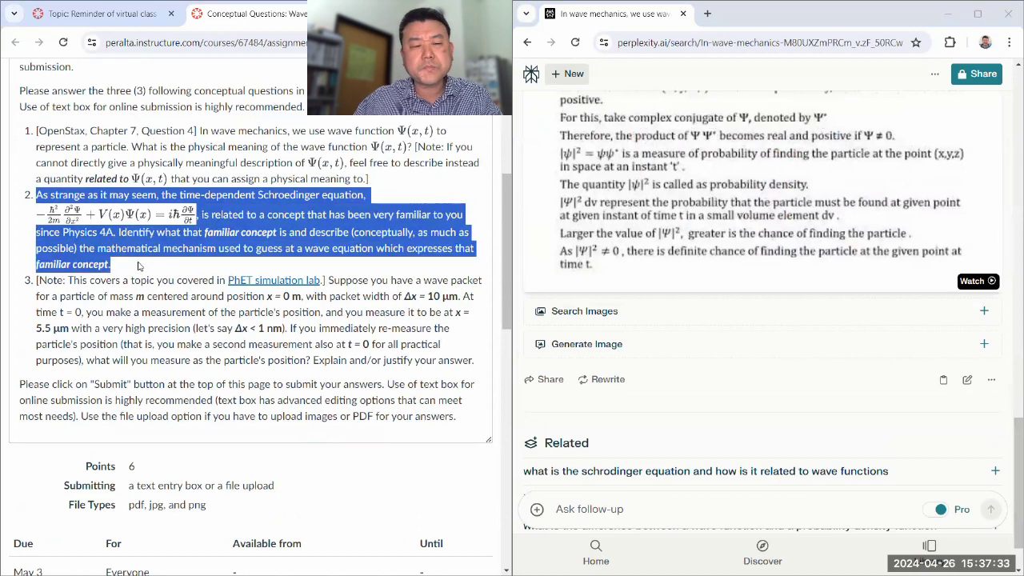
{"action": "scroll", "coordinate": [571, 261], "scroll_direction": "down", "scroll_amount": 1}
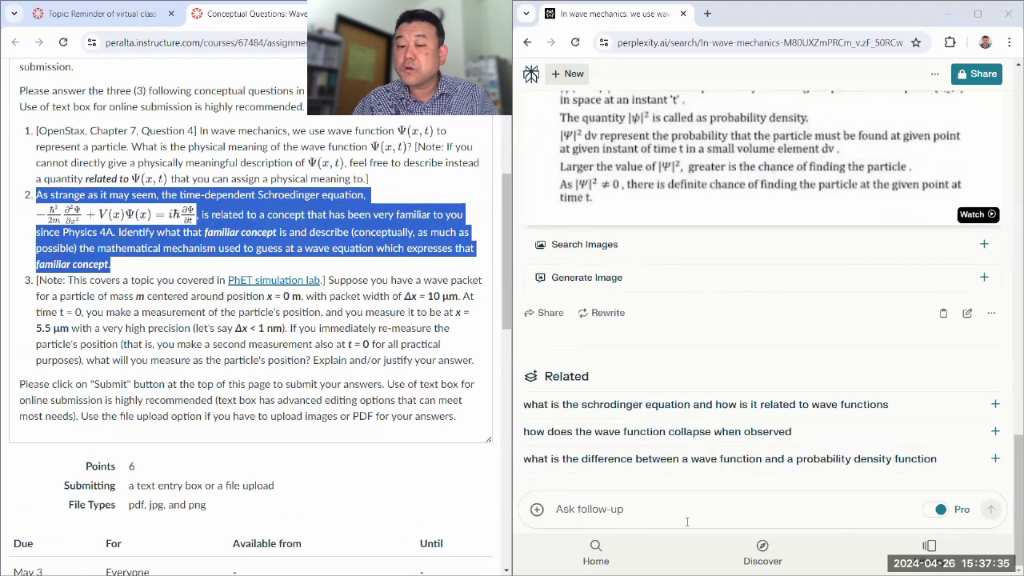
{"action": "left_click", "coordinate": [631, 506]}
{"action": "type", "text": "As strange as it may seem, the time-dependent Schroedinger equation, , is related to a concept that has been very familiar to you since Physics 4A. Identify what that familiar concept is and describe (conceptually, as much as possible) the mathematical mechanism used to guess at a wave equation which expresses that familiar concept."}
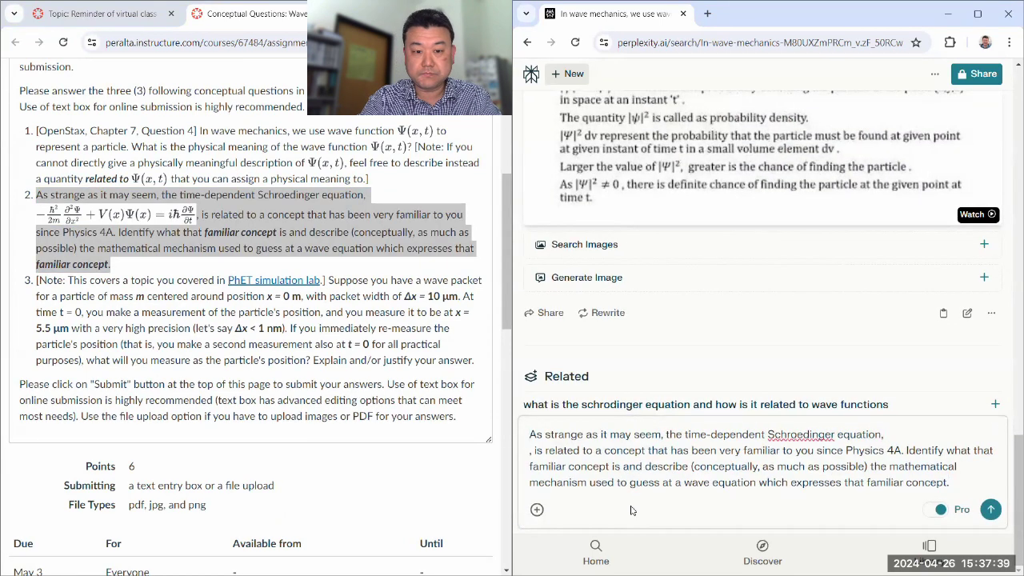
Step: Rewrite the Schrödinger equation in hbar/partial text notation, star *familiar concept*, and submit
{"action": "type", "text": "-"}
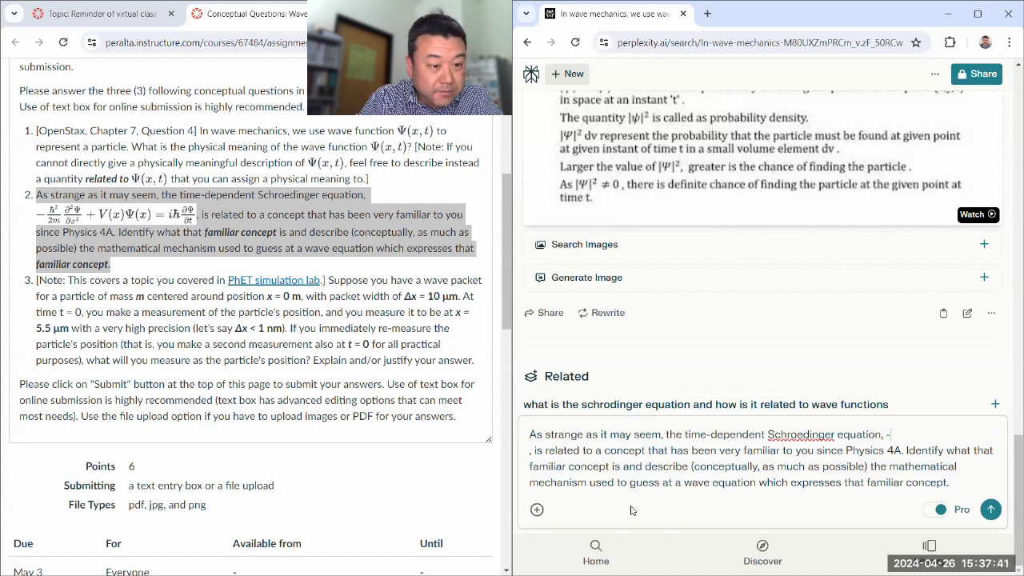
{"action": "type", "text": "hba"}
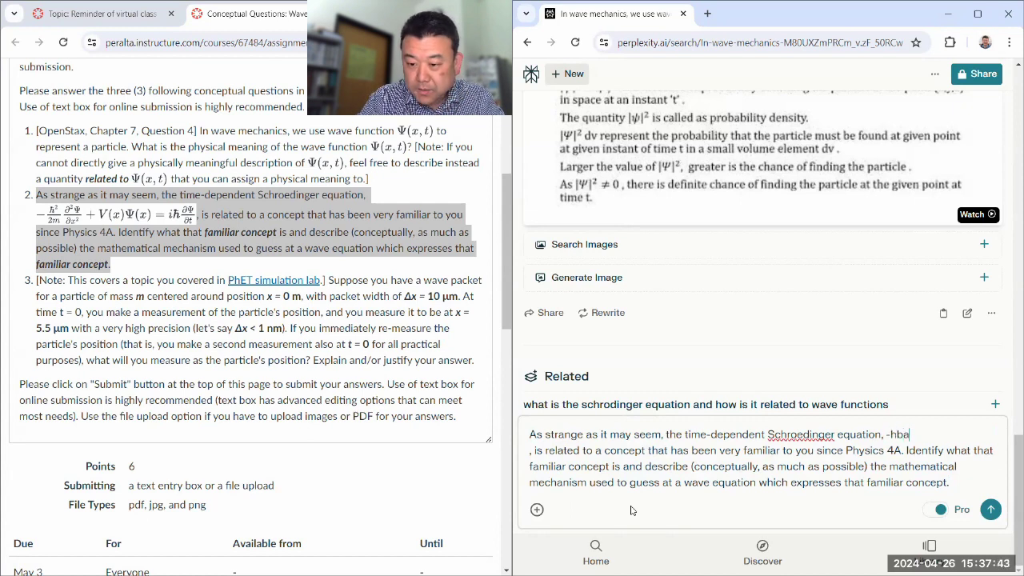
{"action": "type", "text": "r^2/(2m)"}
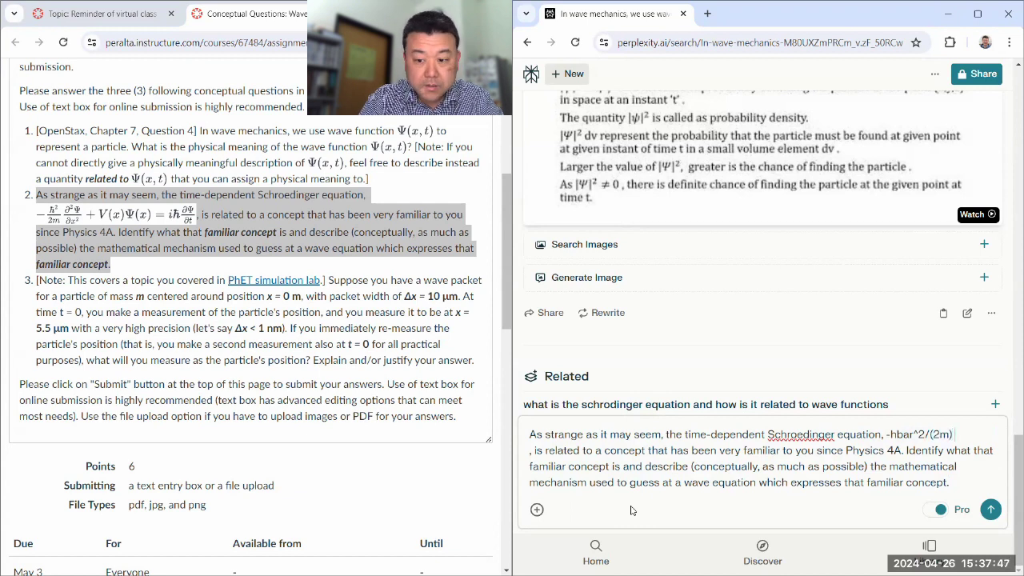
{"action": "type", "text": " partial^2"}
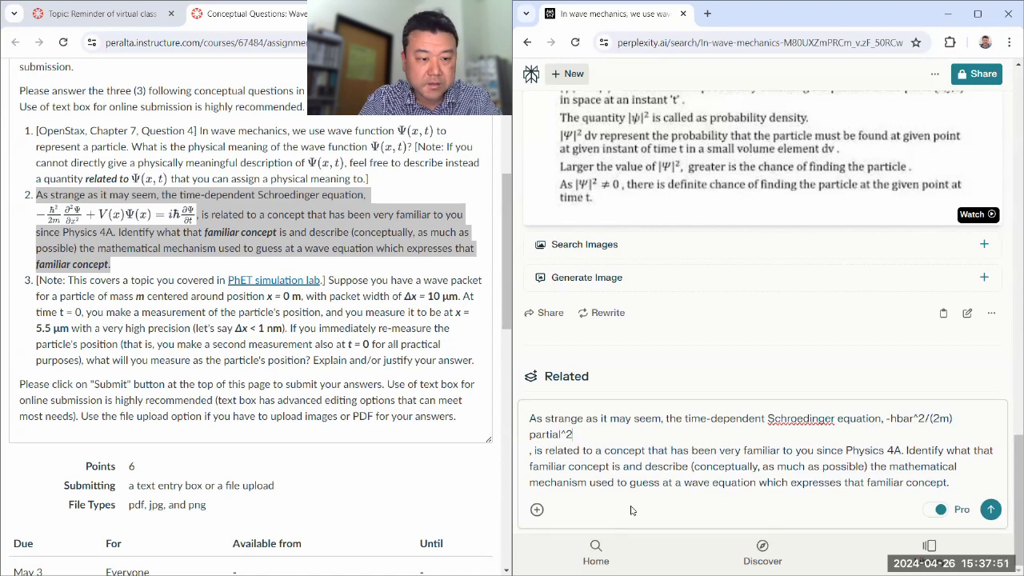
{"action": "type", "text": " Psi"}
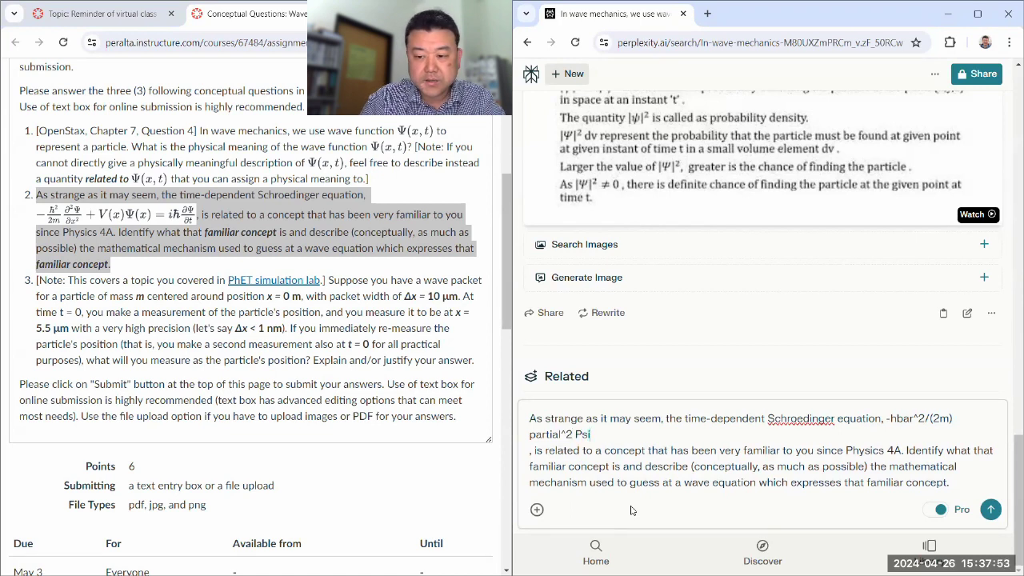
{"action": "type", "text": "("}
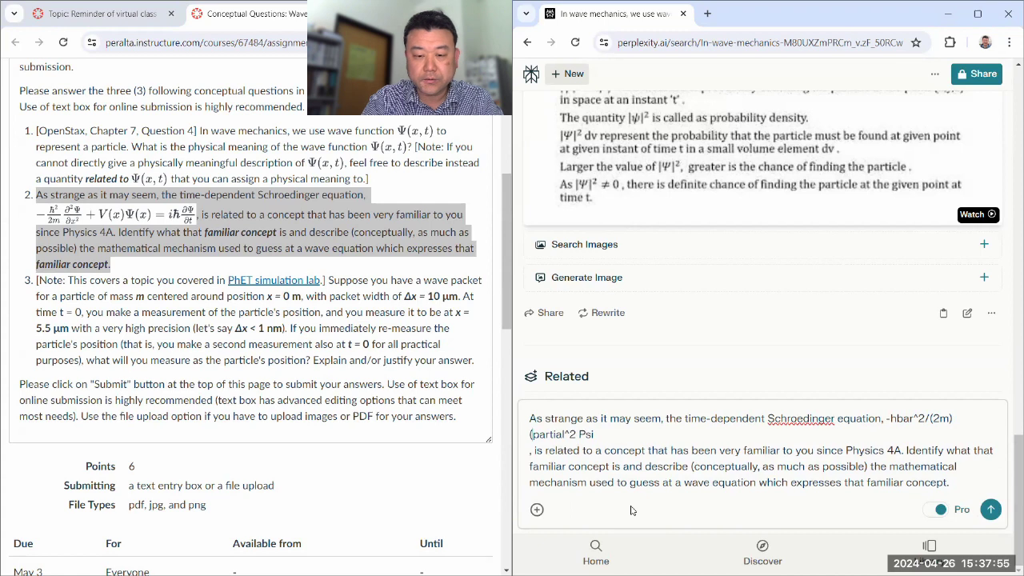
{"action": "type", "text": ")/"}
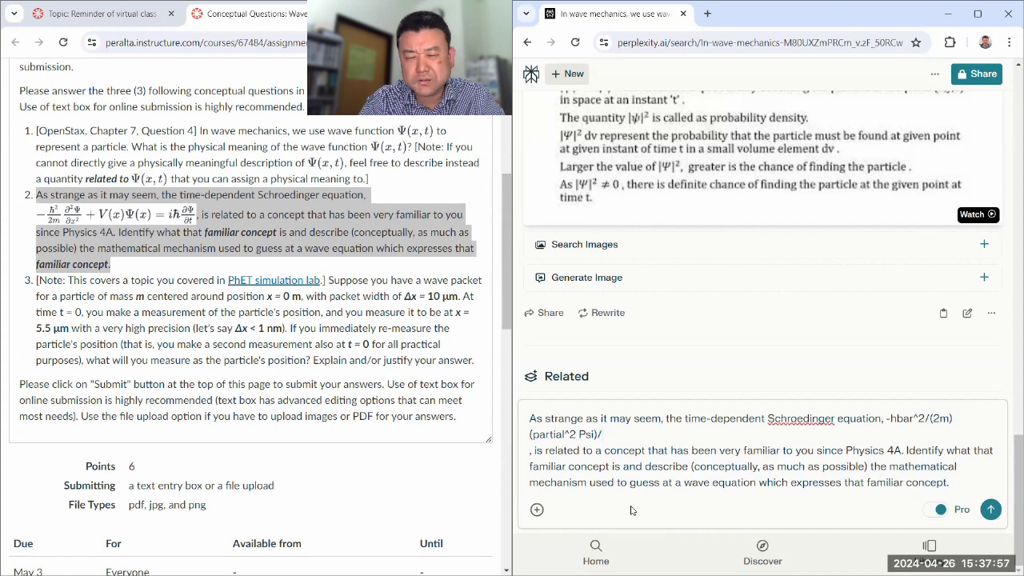
{"action": "type", "text": "partial"}
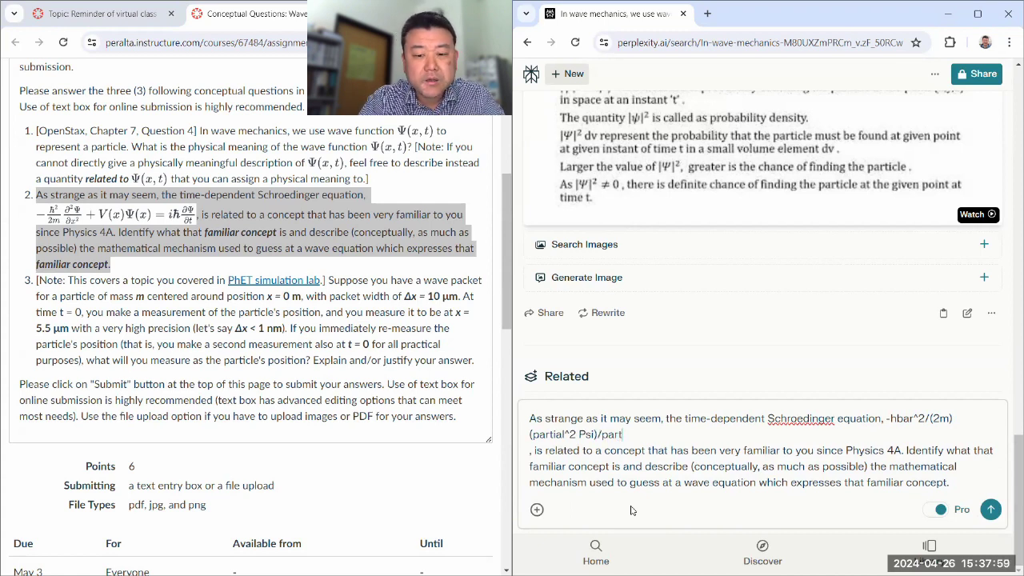
{"action": "type", "text": " x^2)"}
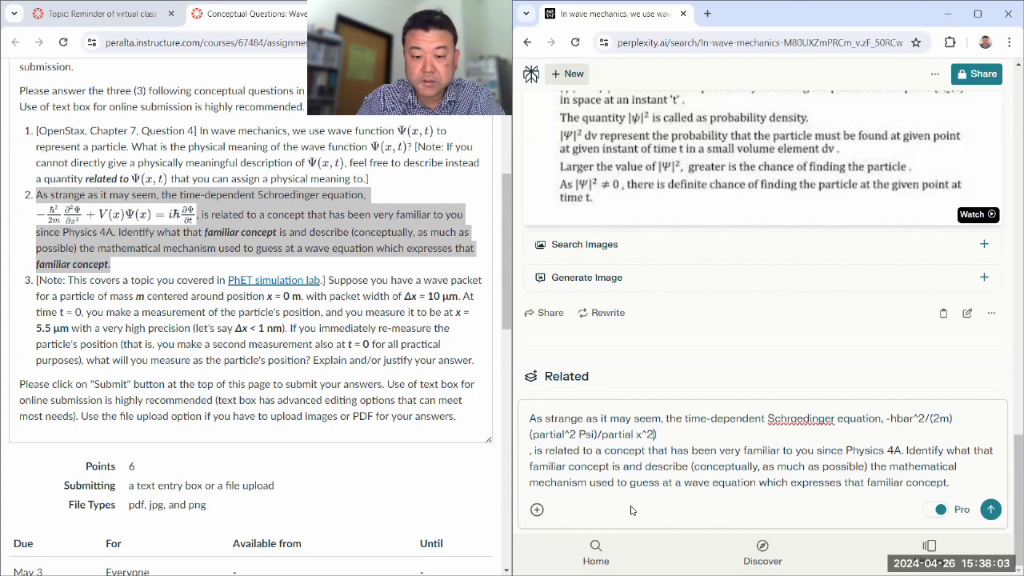
{"action": "type", "text": "("}
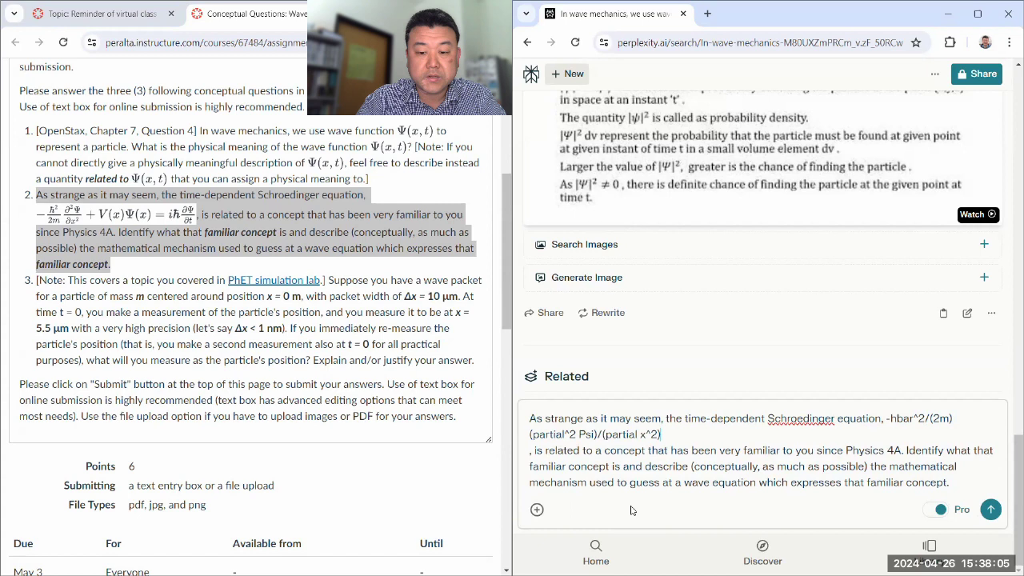
{"action": "type", "text": " + V("}
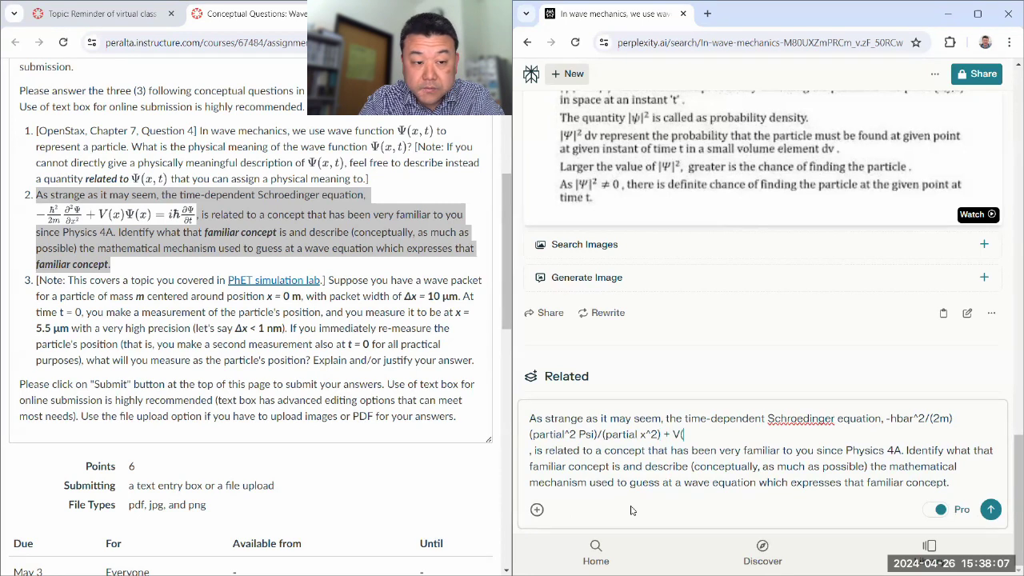
{"action": "type", "text": "x) Psi(x) = "}
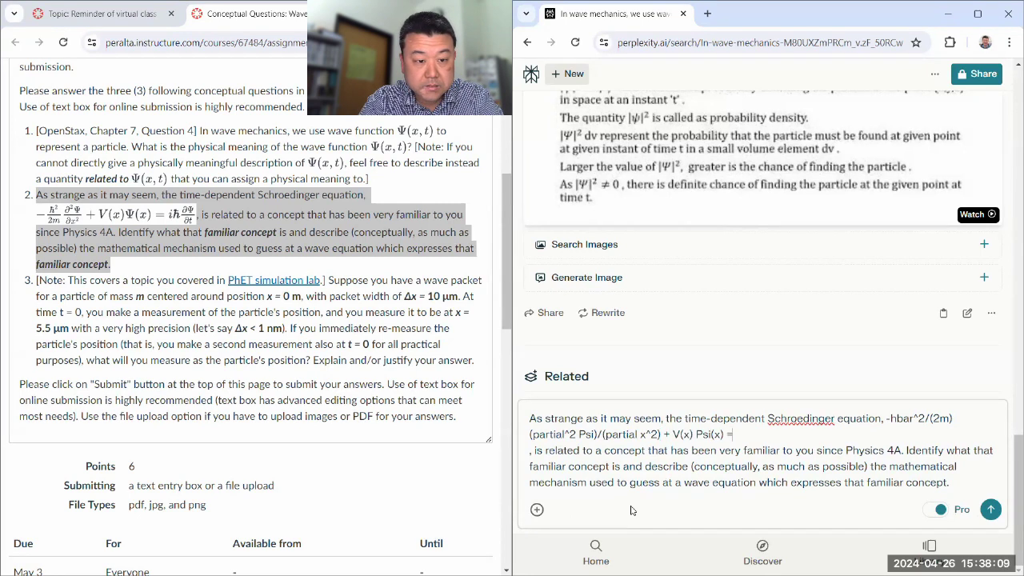
{"action": "type", "text": "i hbar"}
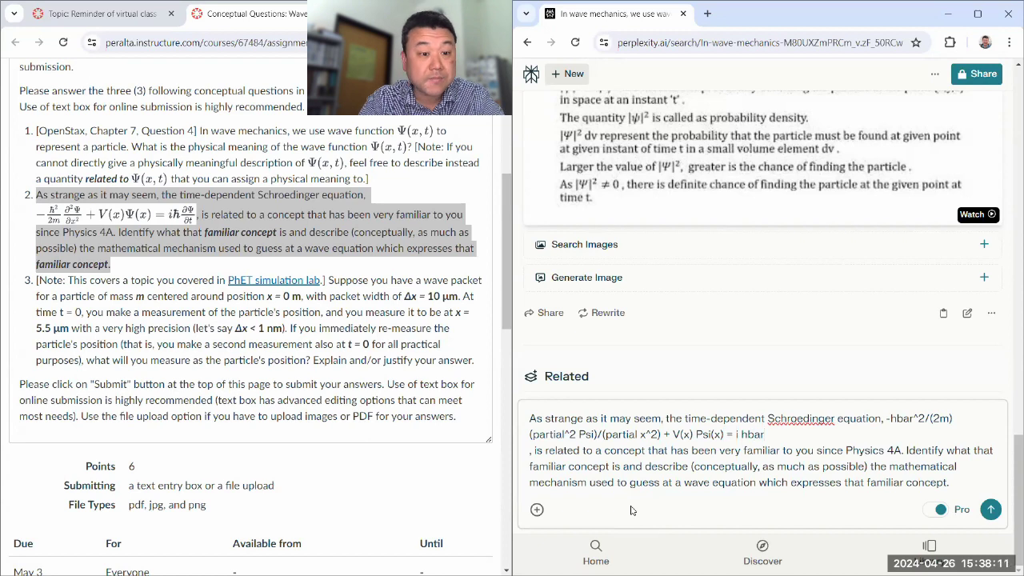
{"action": "type", "text": " (partial"}
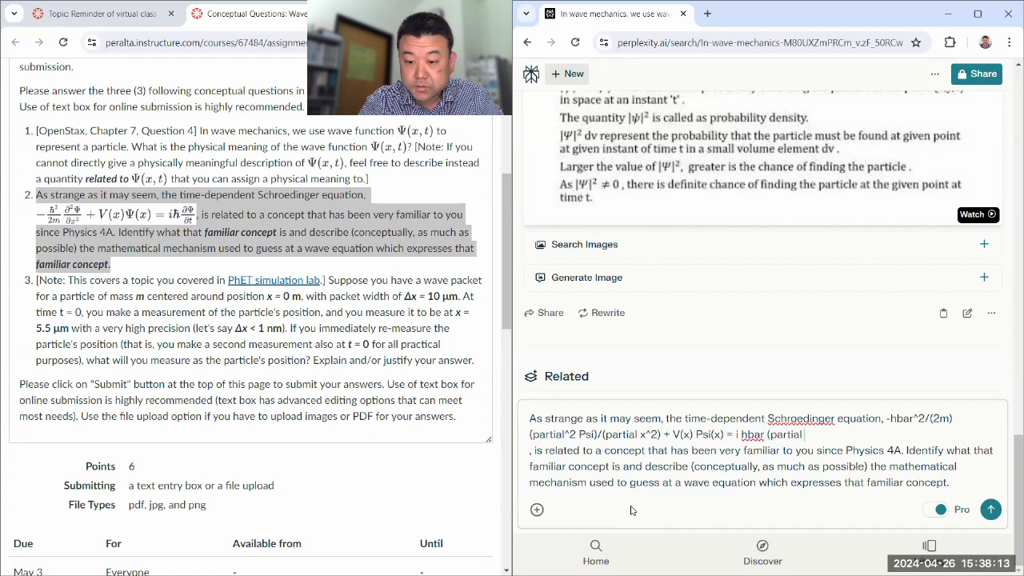
{"action": "type", "text": " Psi)/("}
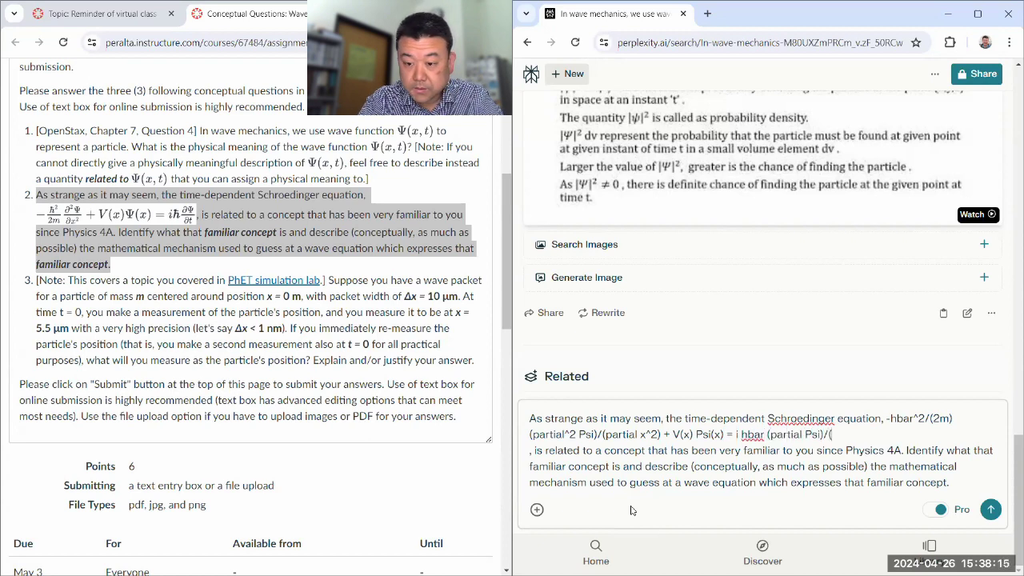
{"action": "type", "text": "partial "}
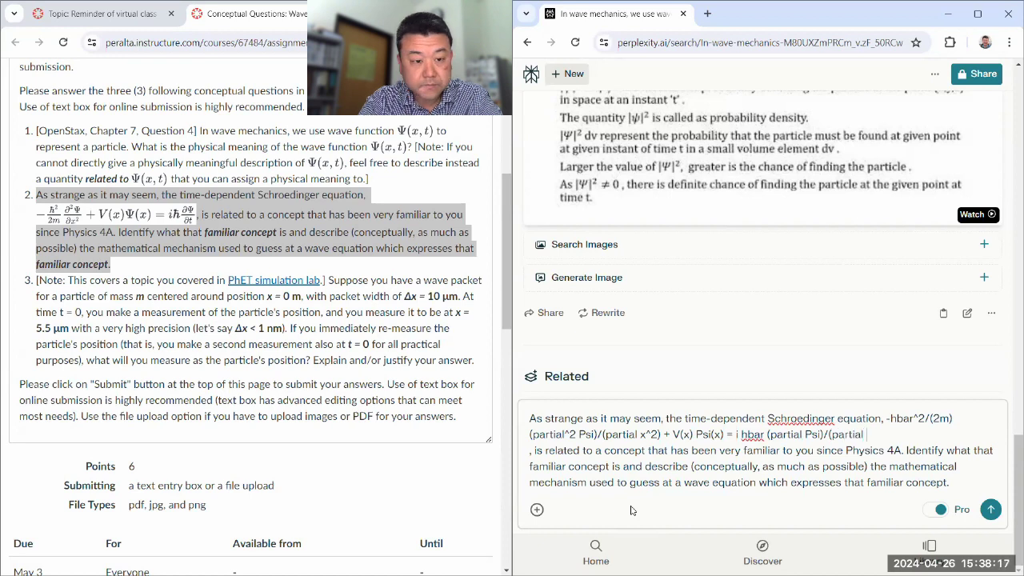
{"action": "type", "text": "t)"}
{"action": "key", "text": "Delete"}
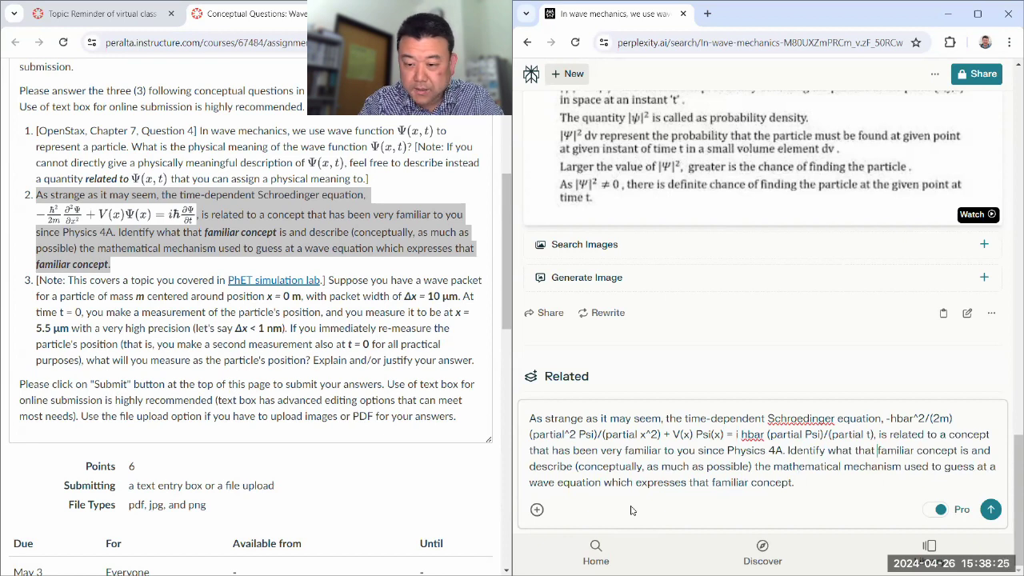
{"action": "type", "text": "*"}
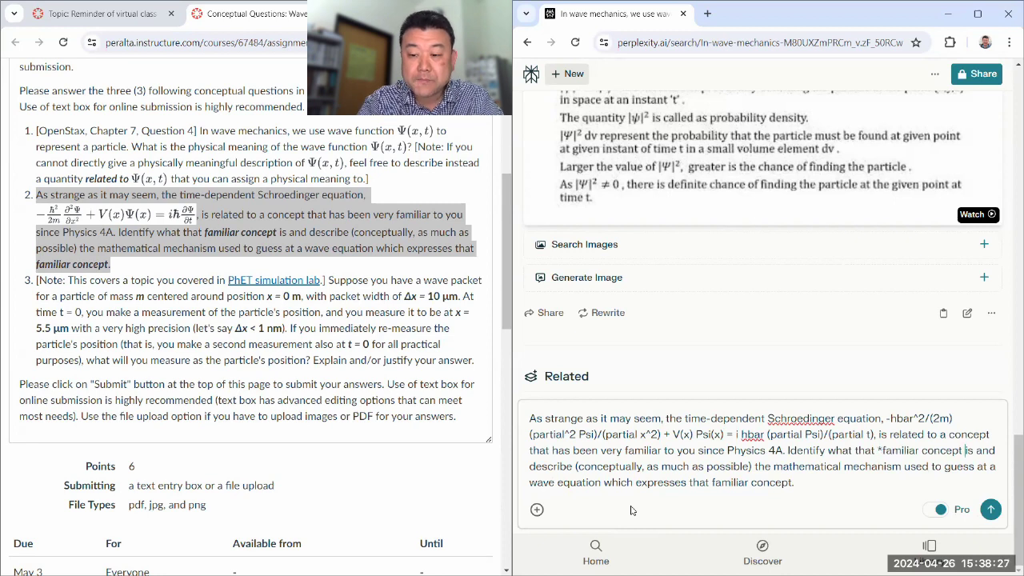
{"action": "type", "text": "*"}
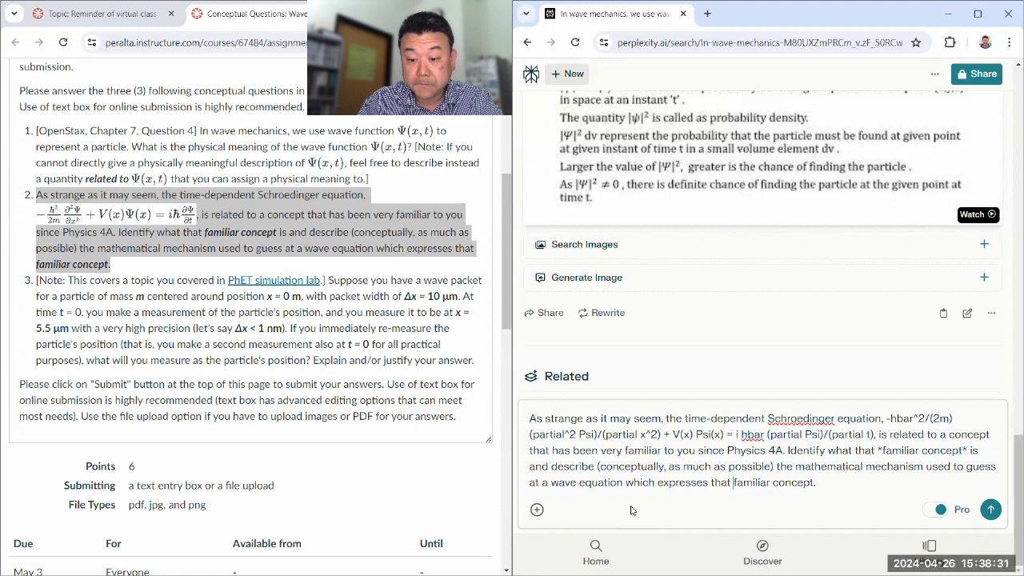
{"action": "type", "text": "*"}
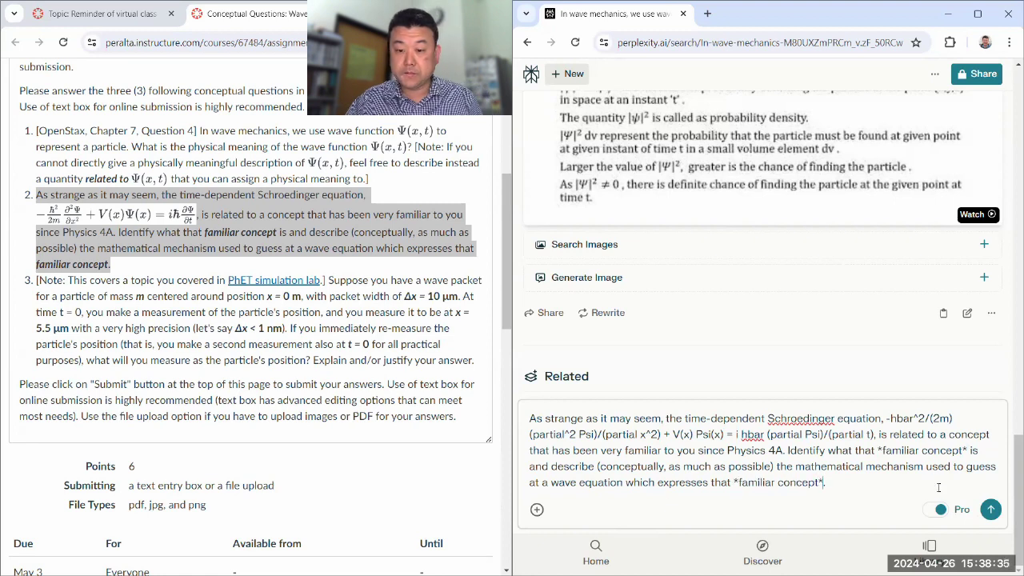
{"action": "key", "text": "Return"}
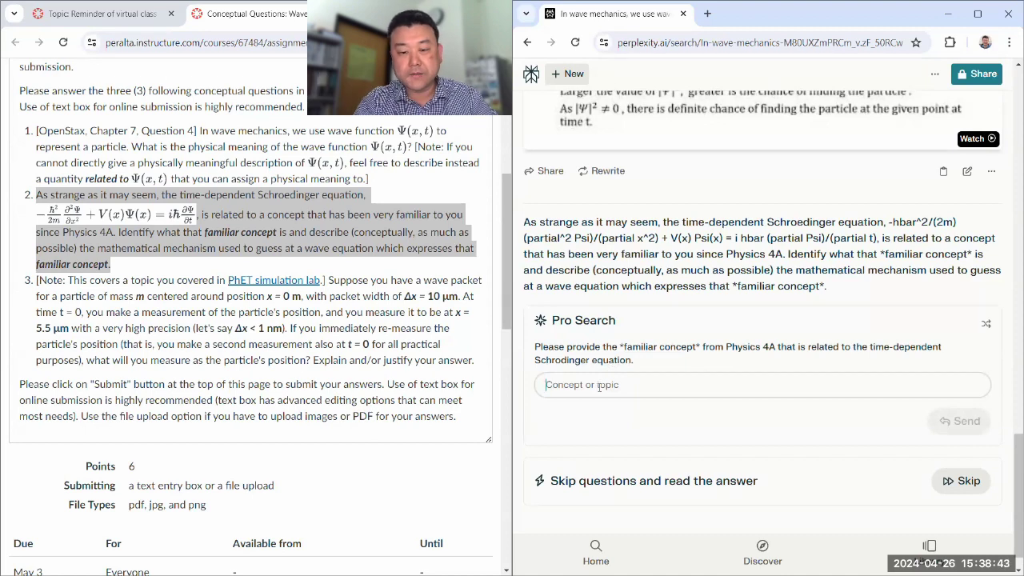
Step: Reply 'Physics 4A covers mechanics,' in the Concept or topic box and send it
{"action": "type", "text": "Physics $"}
{"action": "key", "text": "BackSpace"}
{"action": "type", "text": "4A"}
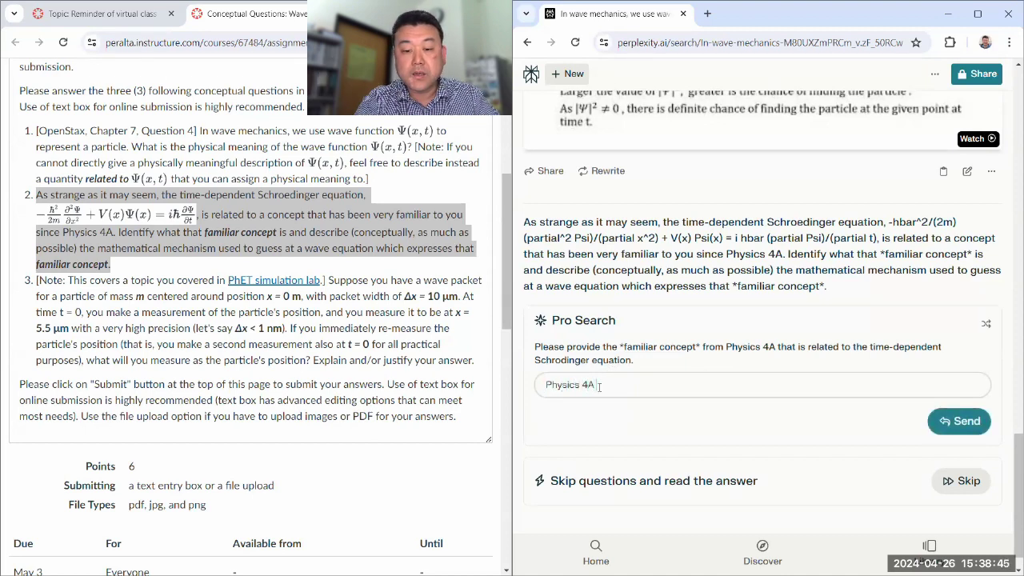
{"action": "type", "text": " covers mechanics,"}
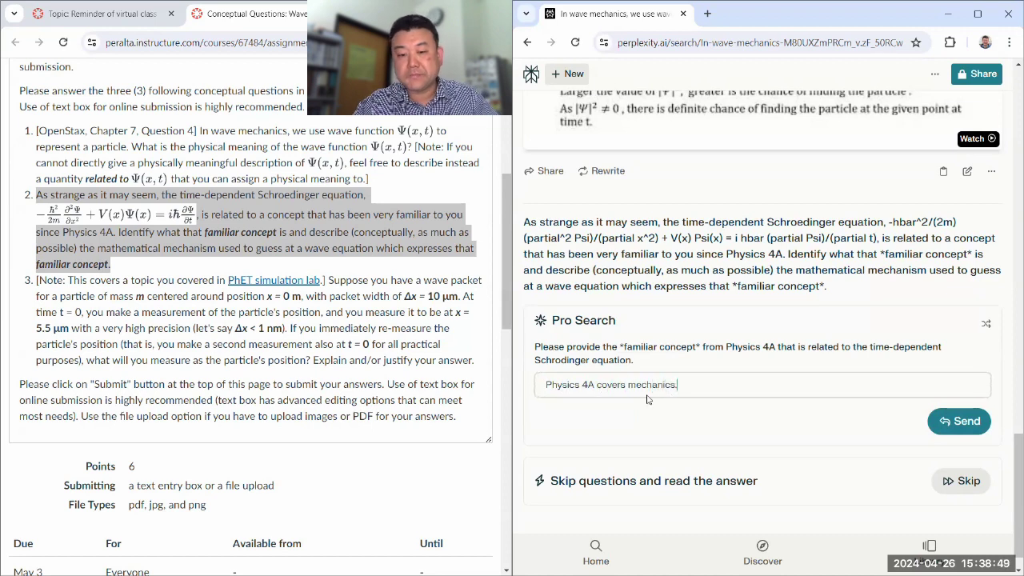
{"action": "left_click", "coordinate": [946, 428]}
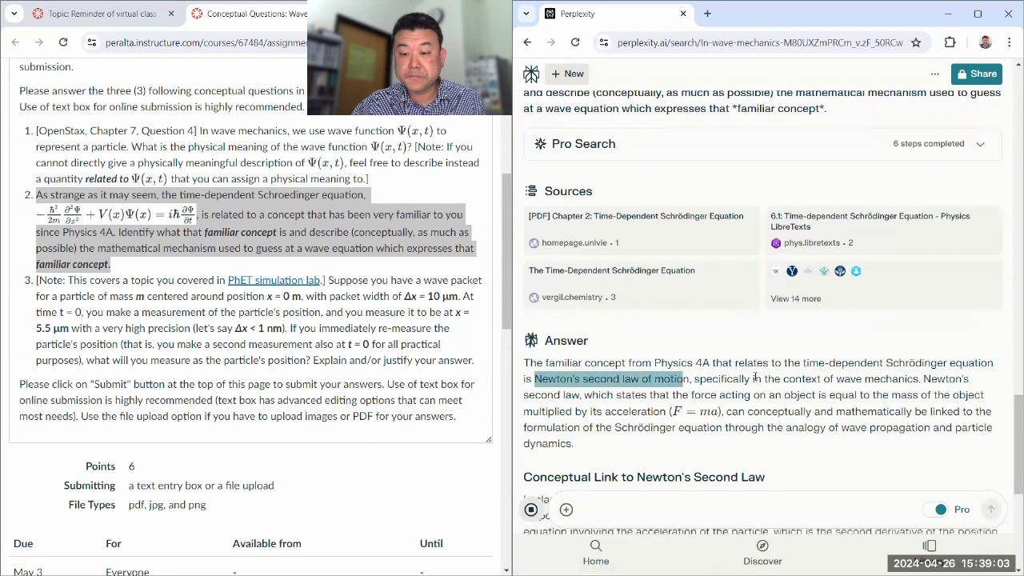
{"action": "left_click", "coordinate": [704, 380]}
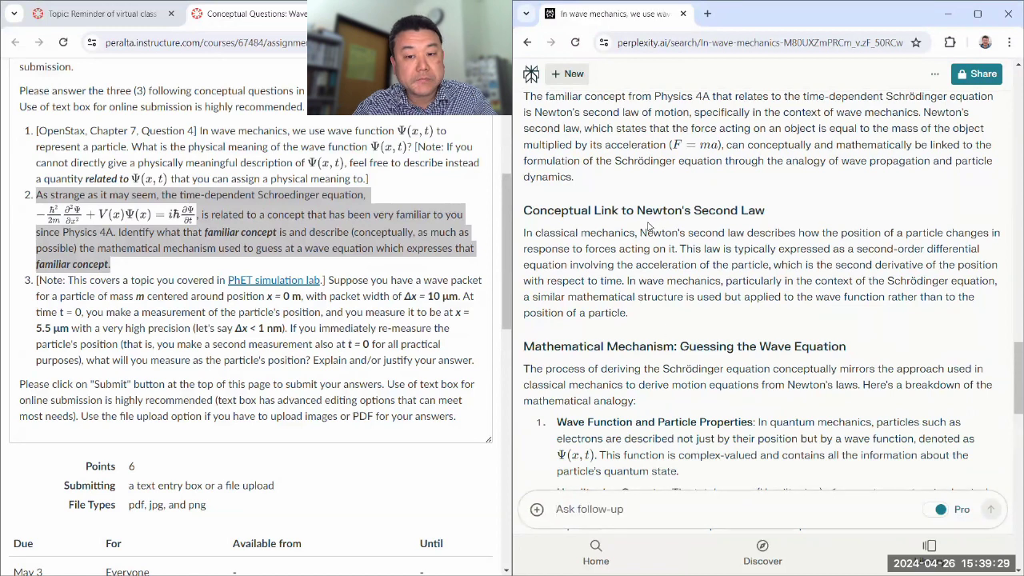
{"action": "scroll", "coordinate": [645, 226], "scroll_direction": "down", "scroll_amount": 1}
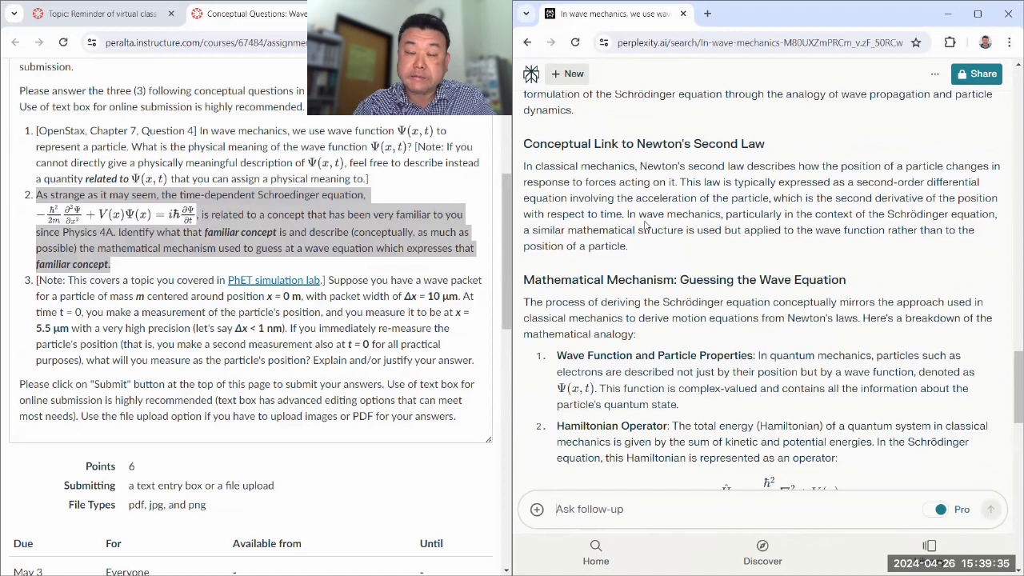
{"action": "scroll", "coordinate": [698, 230], "scroll_direction": "down", "scroll_amount": 1}
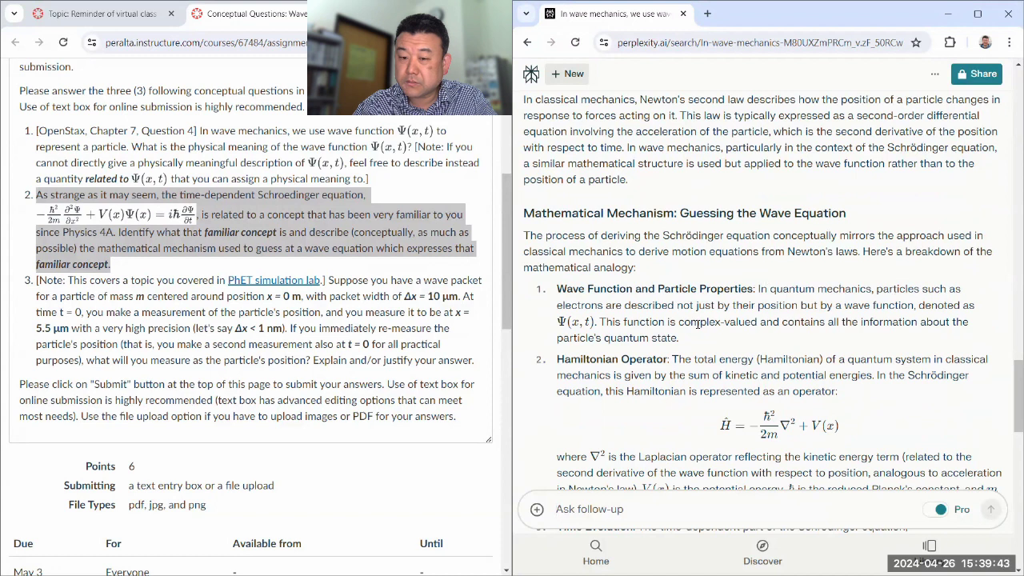
{"action": "scroll", "coordinate": [655, 352], "scroll_direction": "down", "scroll_amount": 1}
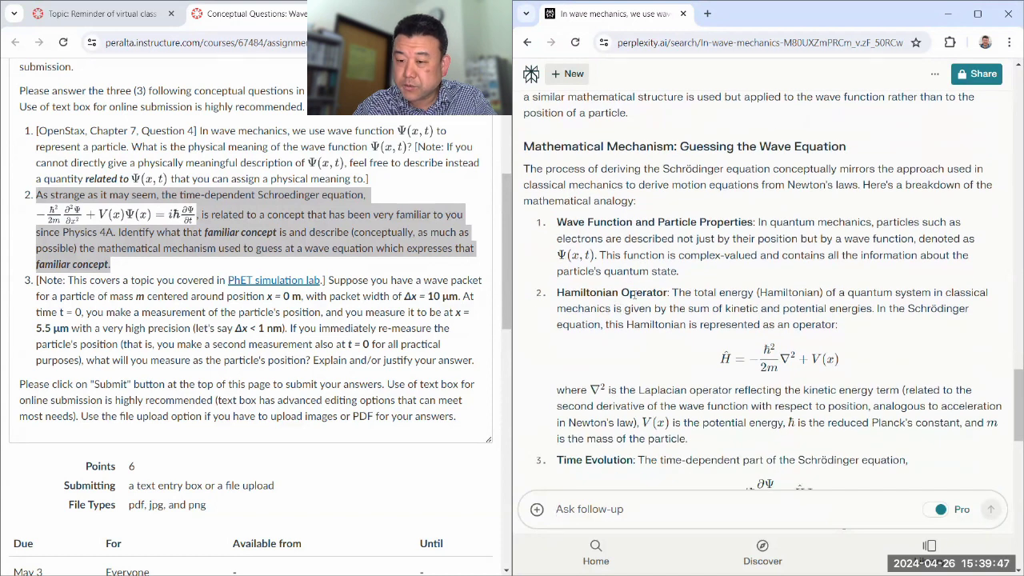
{"action": "double_click", "coordinate": [735, 293]}
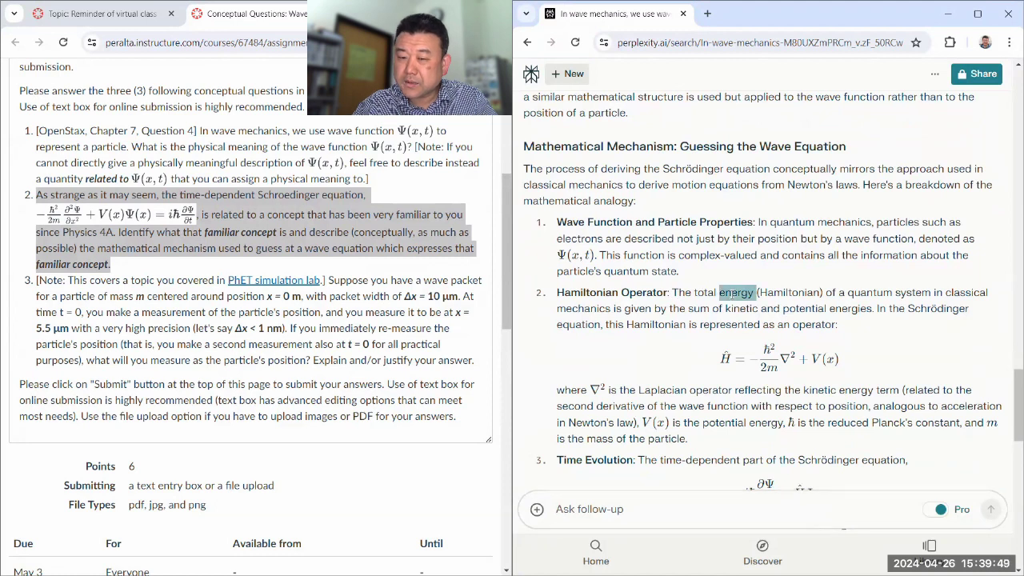
{"action": "left_click", "coordinate": [722, 291]}
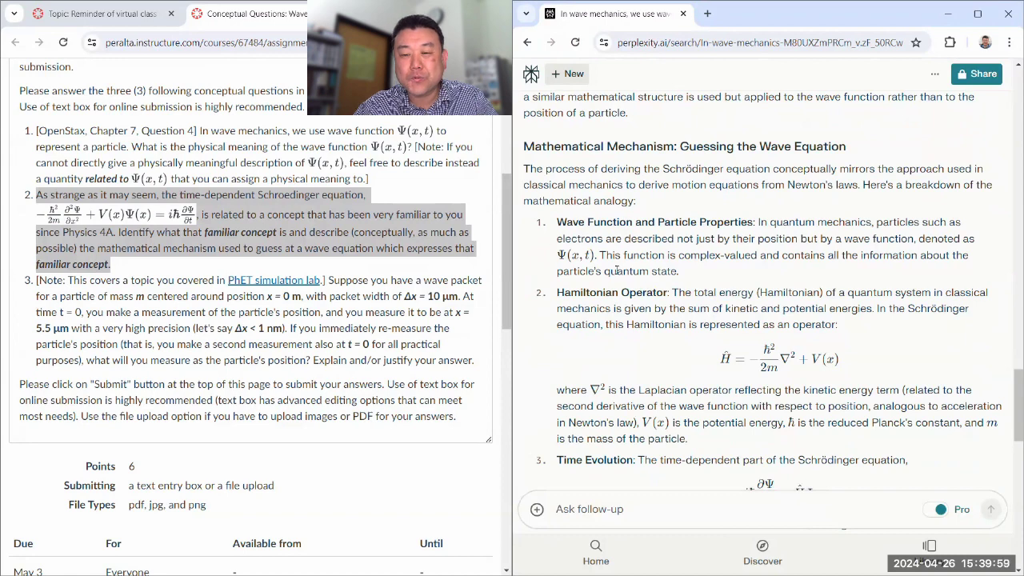
{"action": "scroll", "coordinate": [687, 368], "scroll_direction": "down", "scroll_amount": 2}
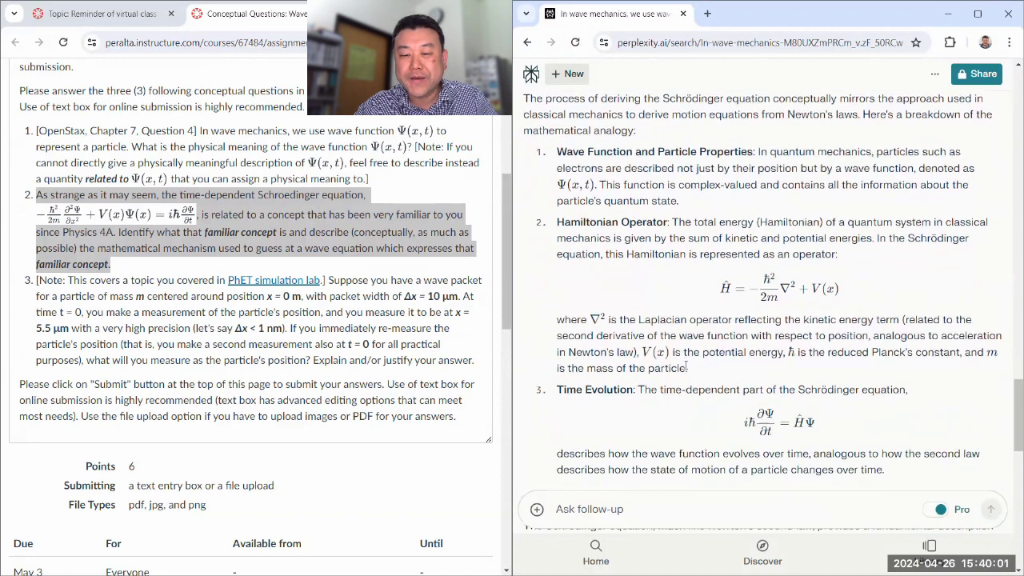
{"action": "scroll", "coordinate": [687, 366], "scroll_direction": "down", "scroll_amount": 1}
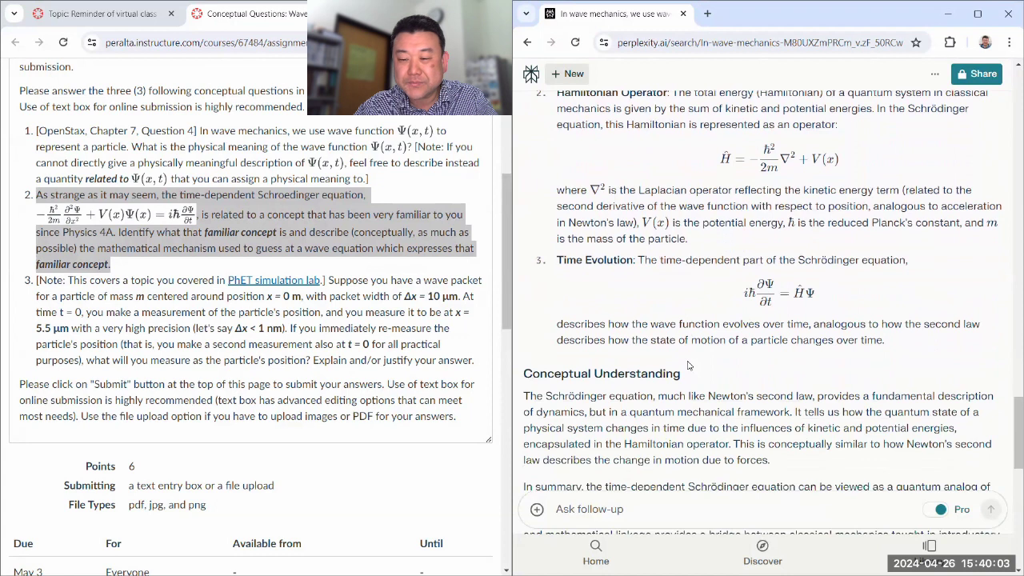
{"action": "scroll", "coordinate": [688, 367], "scroll_direction": "down", "scroll_amount": 1}
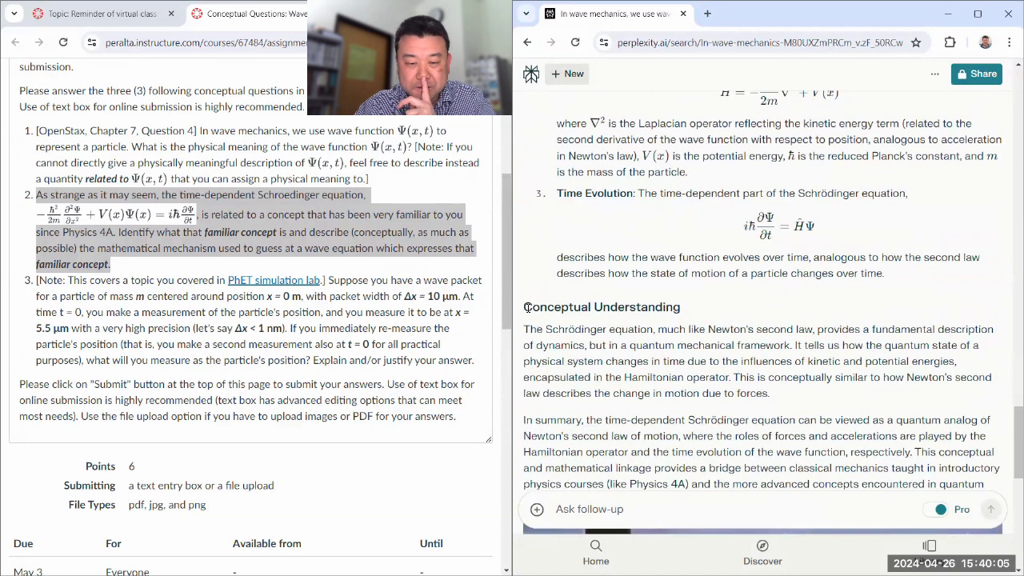
{"action": "left_click_drag", "start_coordinate": [526, 305], "coordinate": [612, 342]}
{"action": "left_click", "coordinate": [611, 344]}
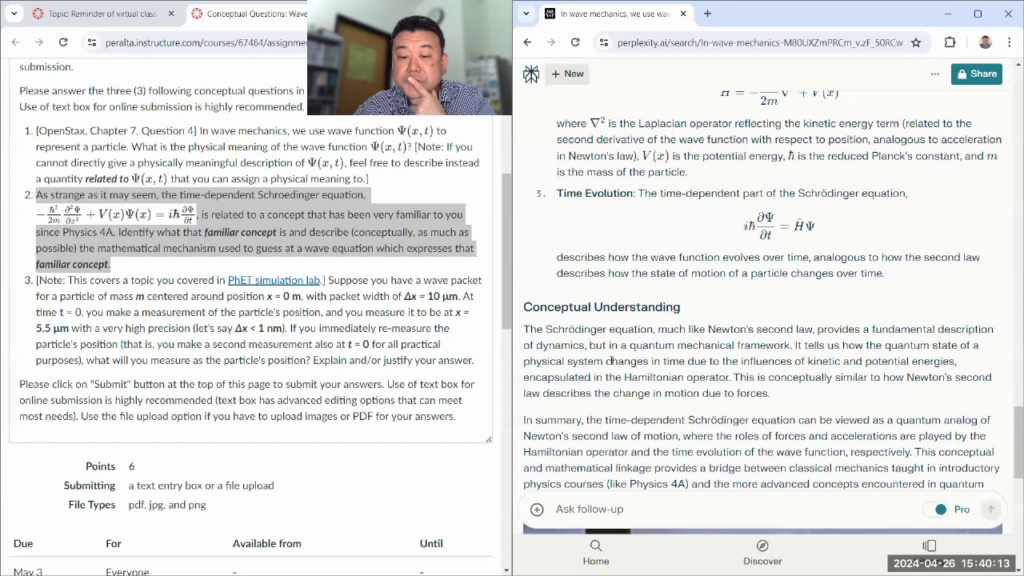
{"action": "left_click_drag", "start_coordinate": [692, 363], "coordinate": [949, 361]}
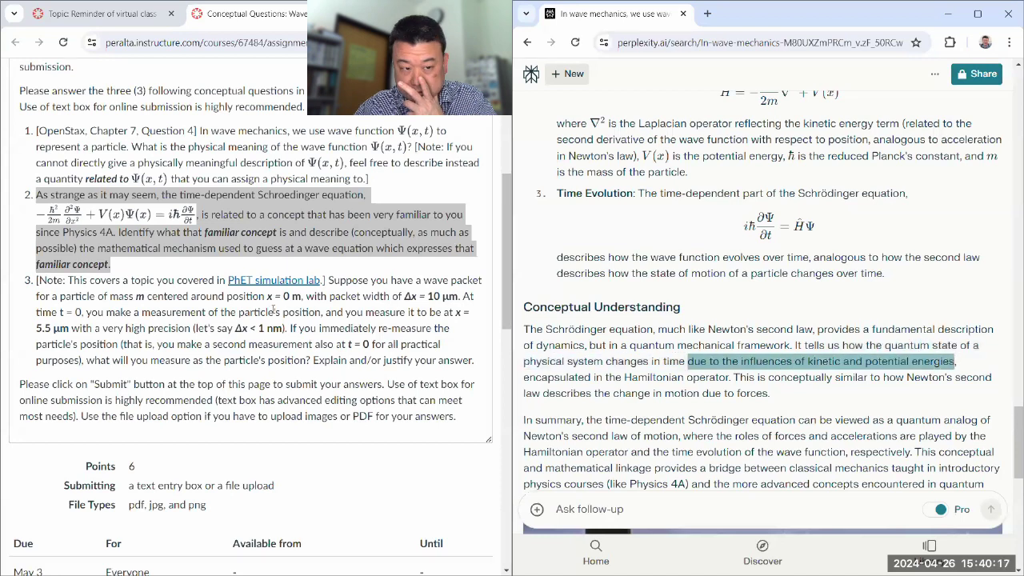
{"action": "left_click", "coordinate": [172, 328]}
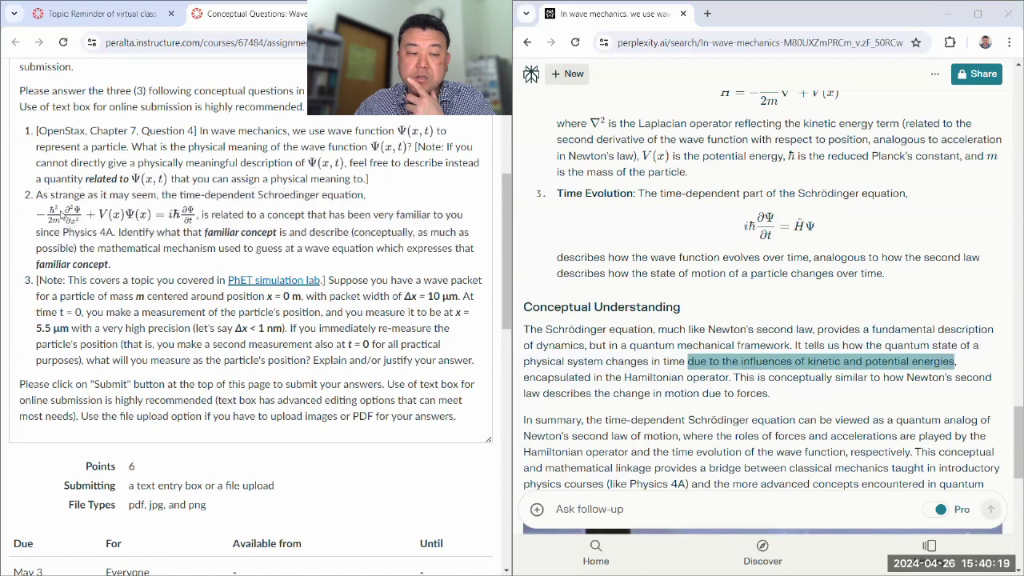
{"action": "scroll", "coordinate": [61, 213], "scroll_direction": "up", "scroll_amount": 1}
{"action": "key", "text": "ctrl+plus"}
{"action": "key", "text": "ctrl+plus"}
{"action": "key", "text": "ctrl+plus"}
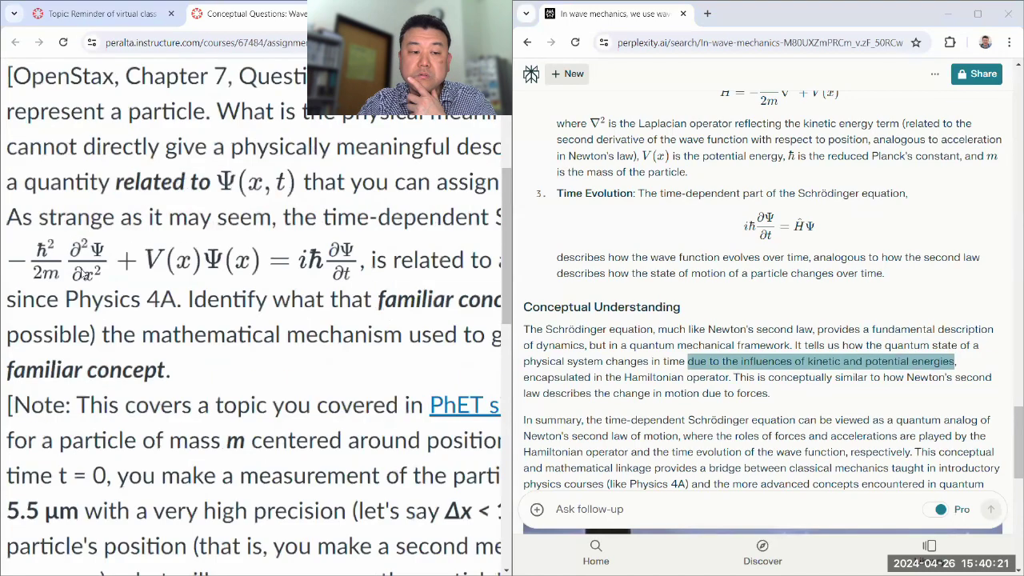
{"action": "scroll", "coordinate": [84, 272], "scroll_direction": "left", "scroll_amount": 1}
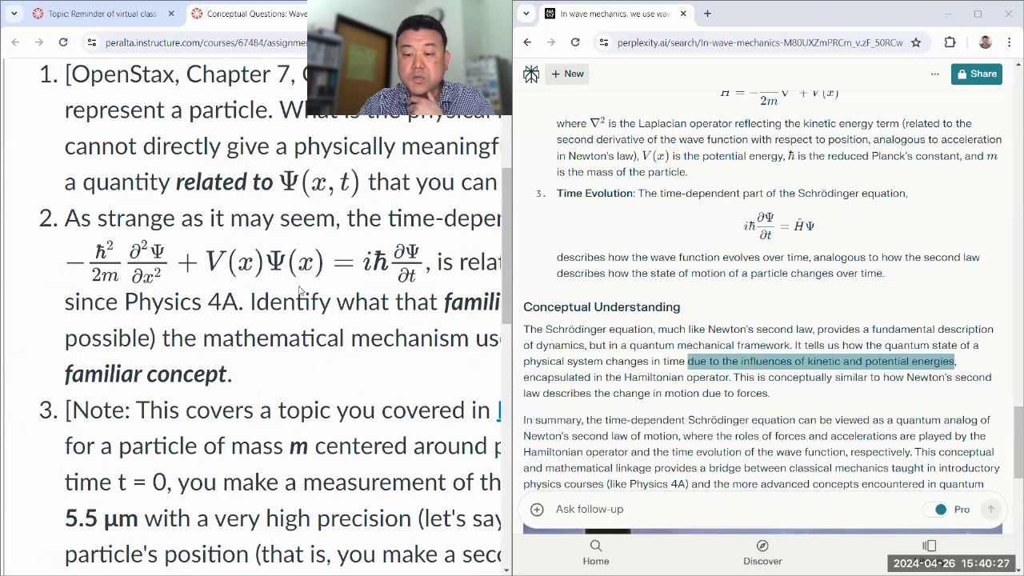
{"action": "key", "text": "ctrl+minus"}
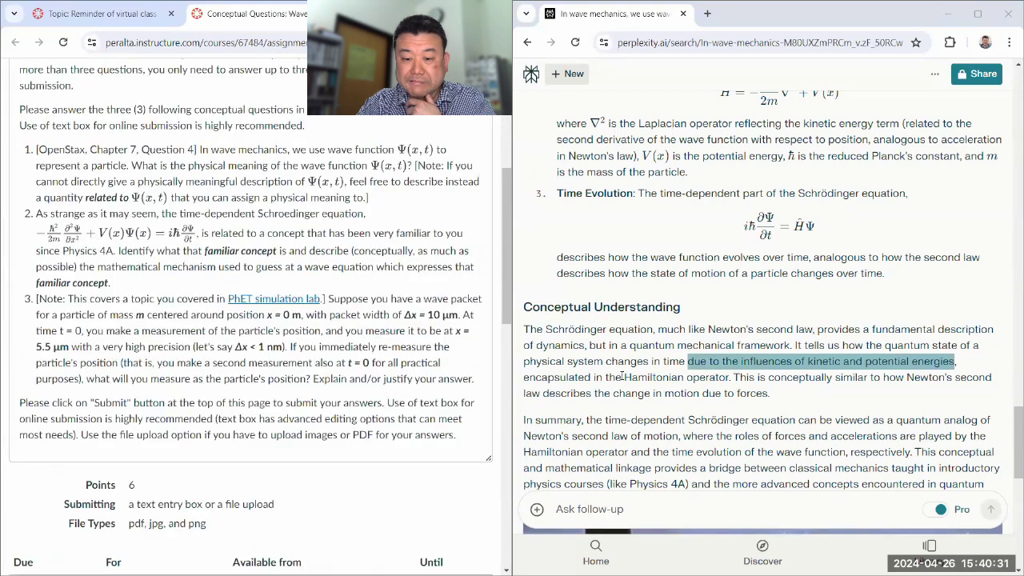
{"action": "scroll", "coordinate": [622, 375], "scroll_direction": "down", "scroll_amount": 1}
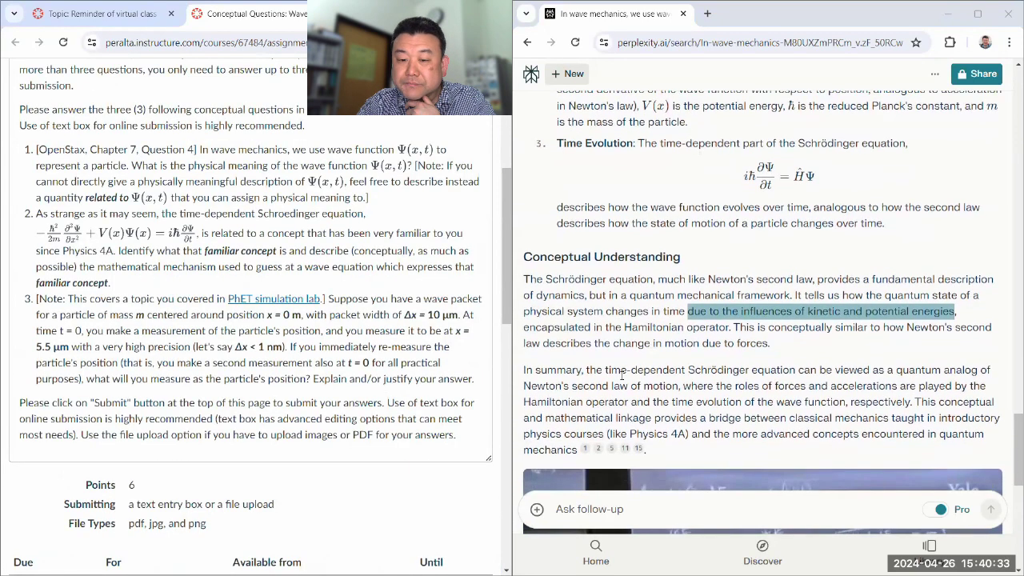
{"action": "scroll", "coordinate": [623, 376], "scroll_direction": "down", "scroll_amount": 1}
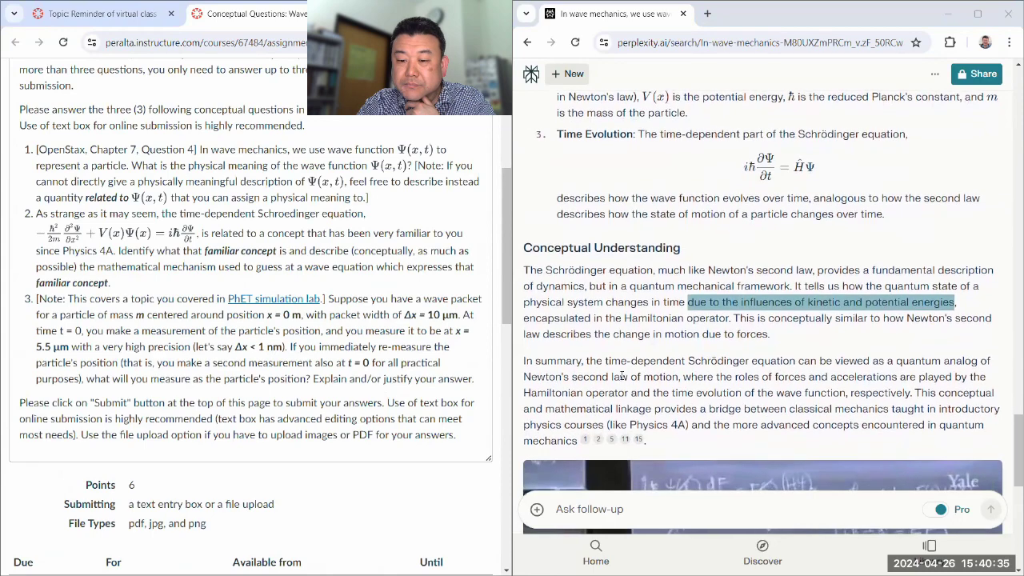
{"action": "scroll", "coordinate": [622, 375], "scroll_direction": "down", "scroll_amount": 1}
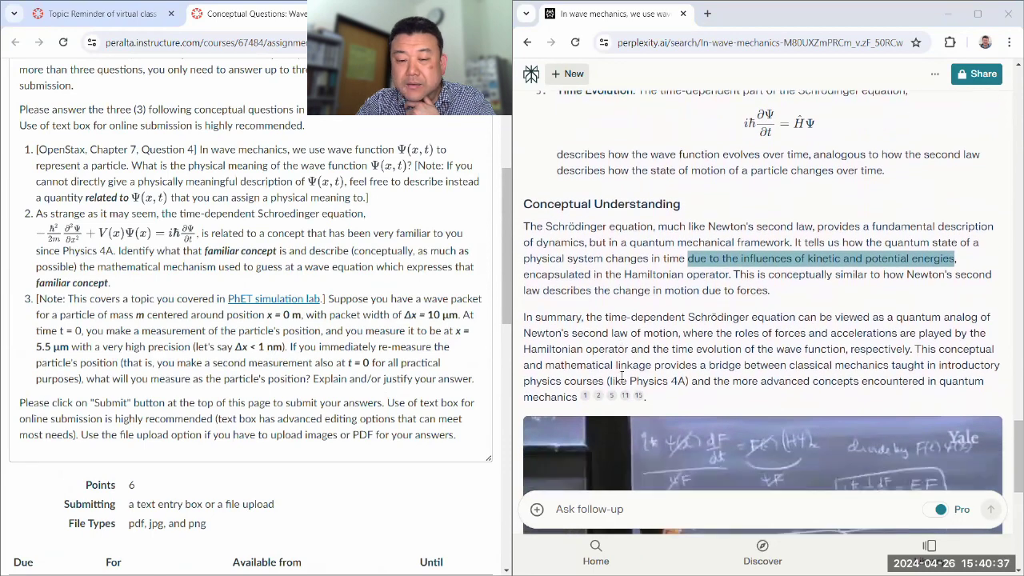
{"action": "scroll", "coordinate": [622, 375], "scroll_direction": "down", "scroll_amount": 2}
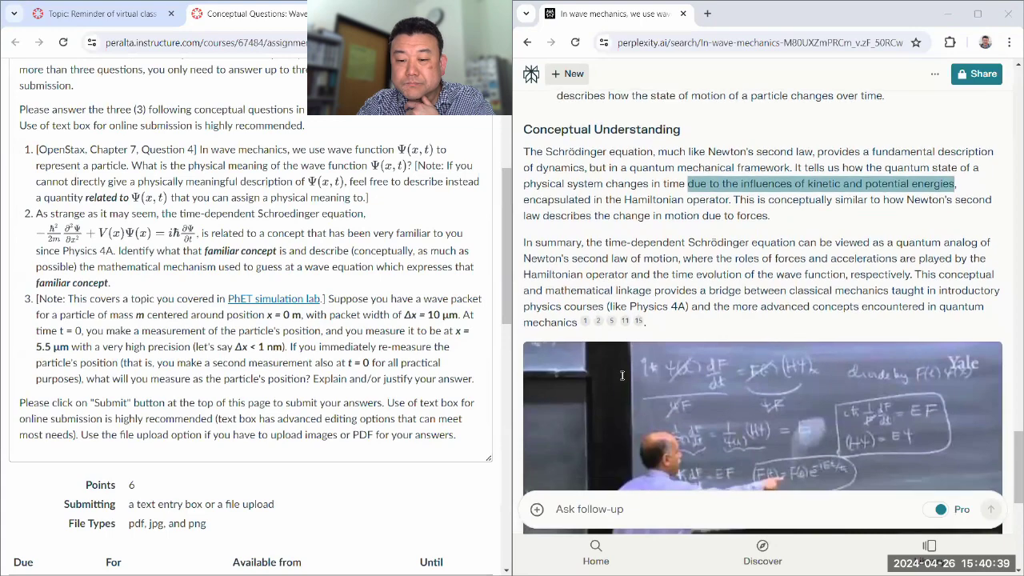
{"action": "scroll", "coordinate": [622, 375], "scroll_direction": "down", "scroll_amount": 3}
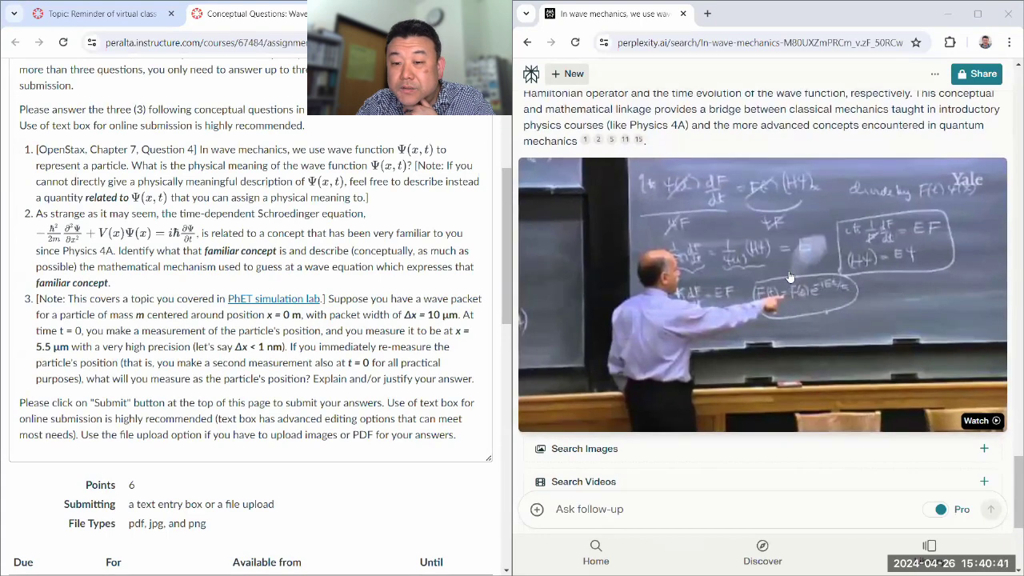
{"action": "scroll", "coordinate": [788, 288], "scroll_direction": "down", "scroll_amount": 4}
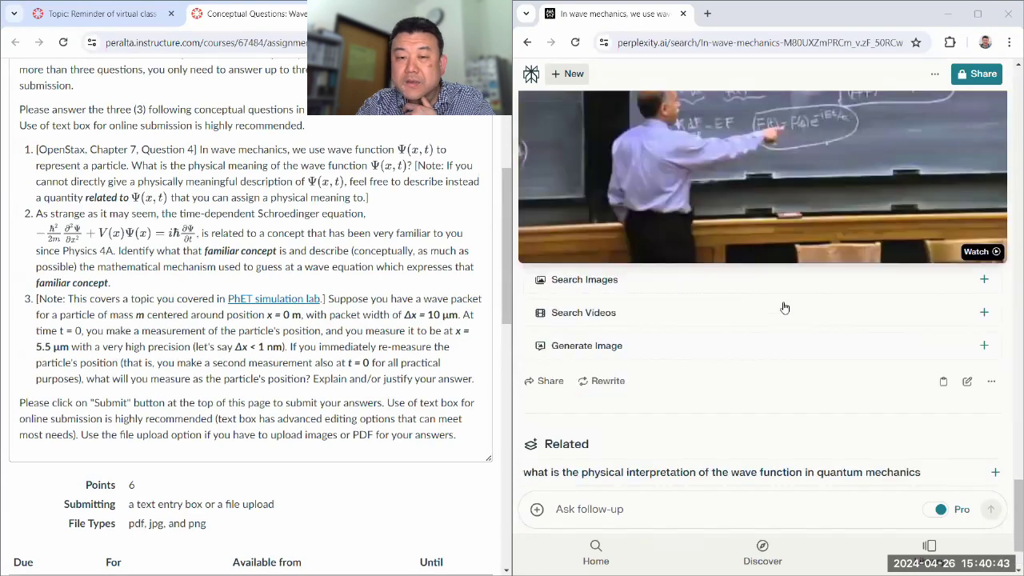
{"action": "scroll", "coordinate": [784, 308], "scroll_direction": "up", "scroll_amount": 6}
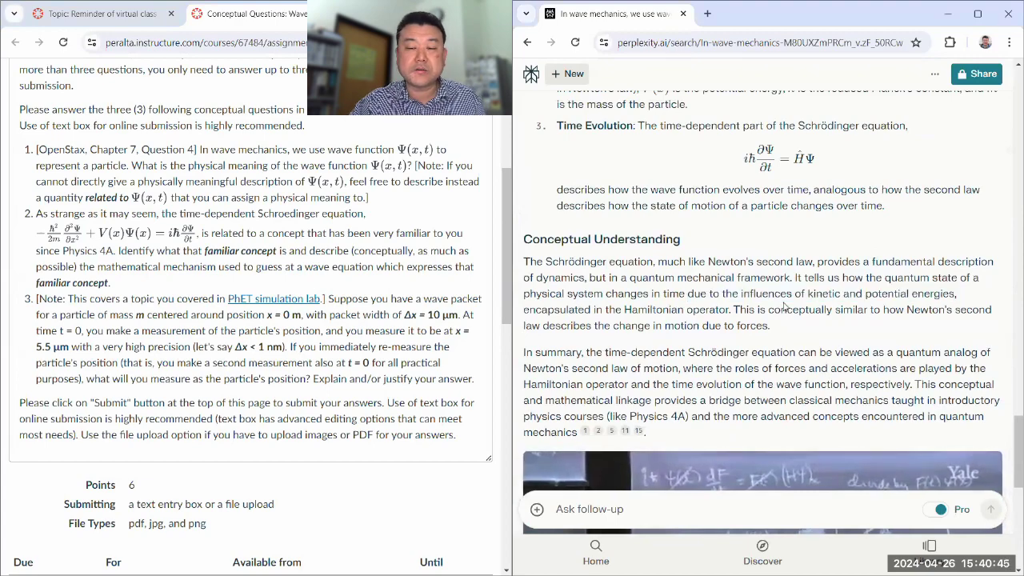
{"action": "scroll", "coordinate": [752, 304], "scroll_direction": "up", "scroll_amount": 3}
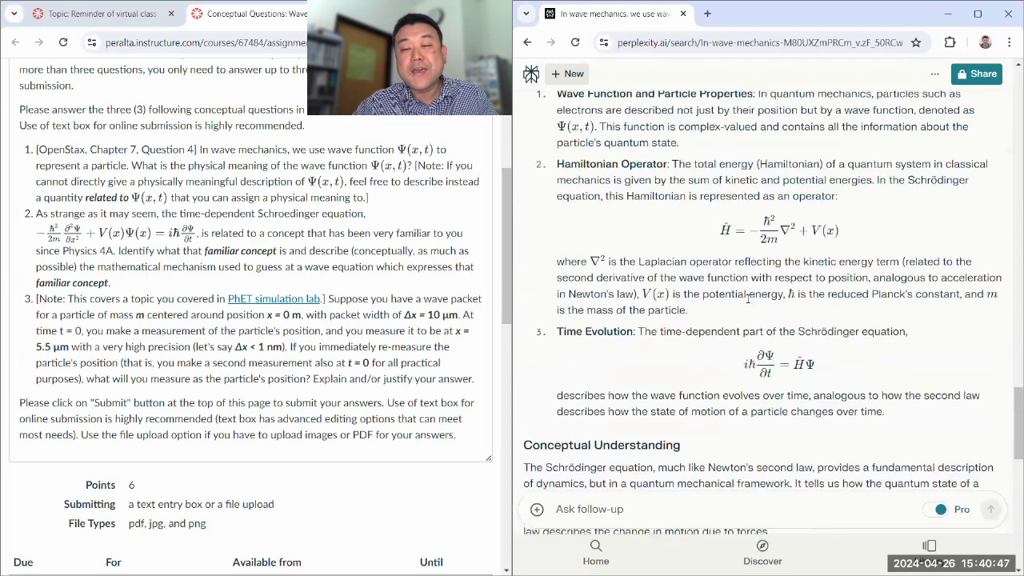
{"action": "scroll", "coordinate": [748, 298], "scroll_direction": "up", "scroll_amount": 8}
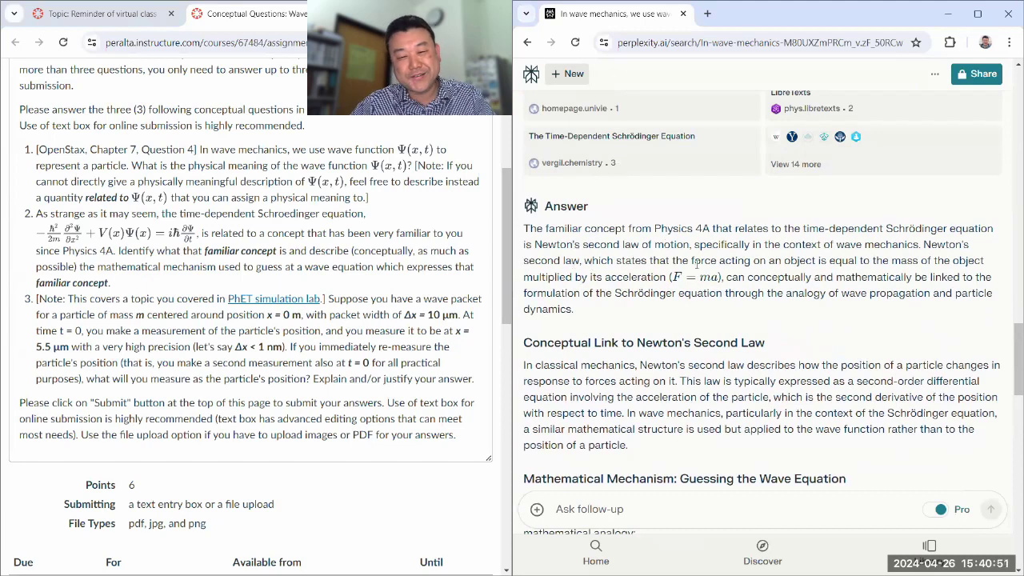
{"action": "scroll", "coordinate": [689, 260], "scroll_direction": "down", "scroll_amount": 2}
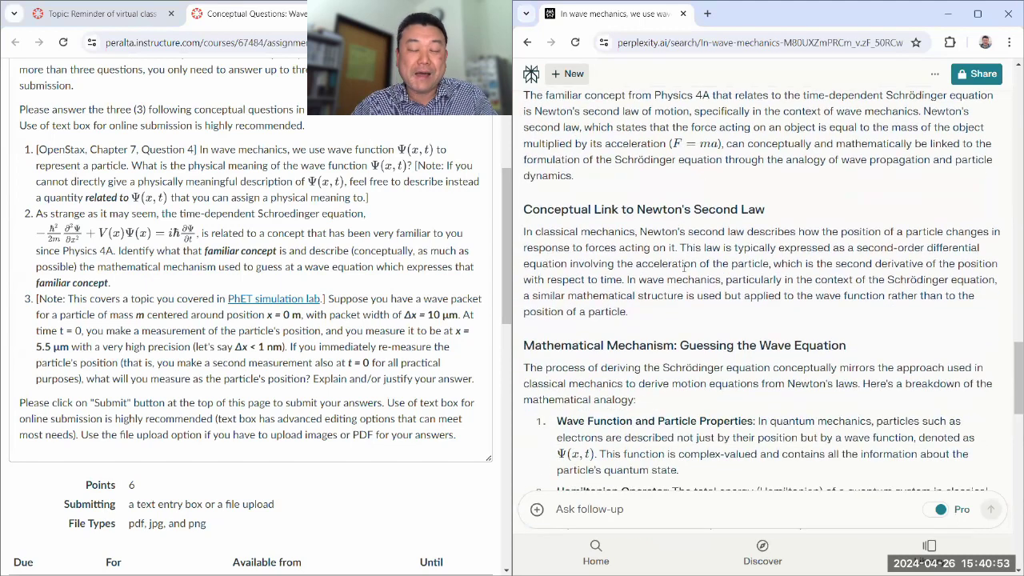
{"action": "scroll", "coordinate": [685, 315], "scroll_direction": "down", "scroll_amount": 3}
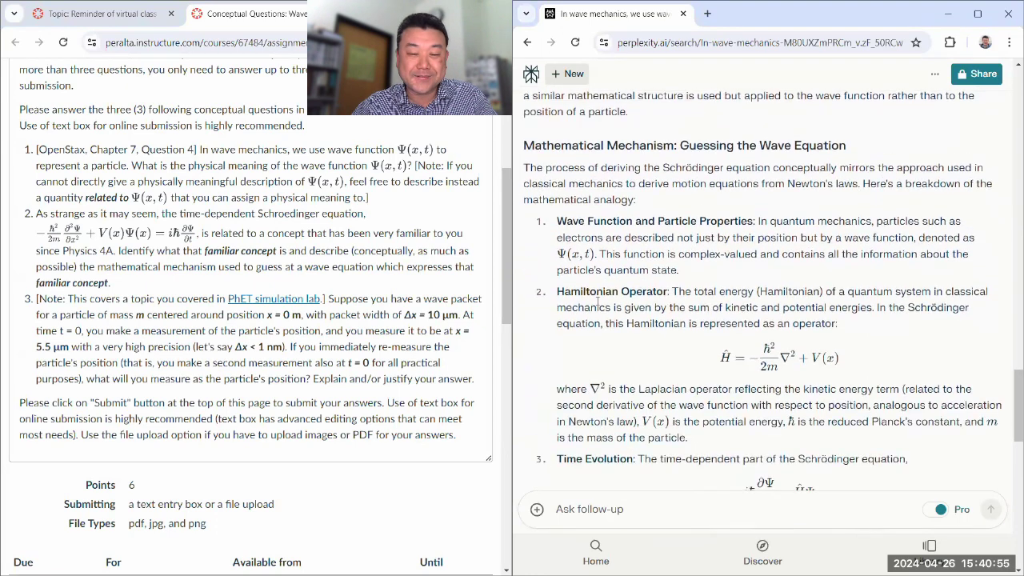
{"action": "left_click_drag", "start_coordinate": [558, 295], "coordinate": [667, 295]}
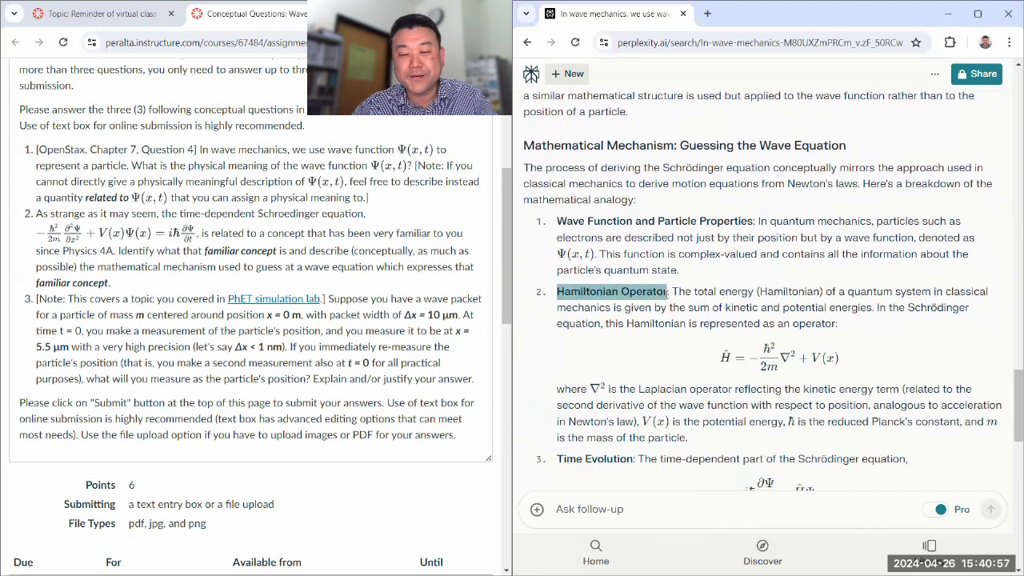
{"action": "scroll", "coordinate": [715, 328], "scroll_direction": "down", "scroll_amount": 1}
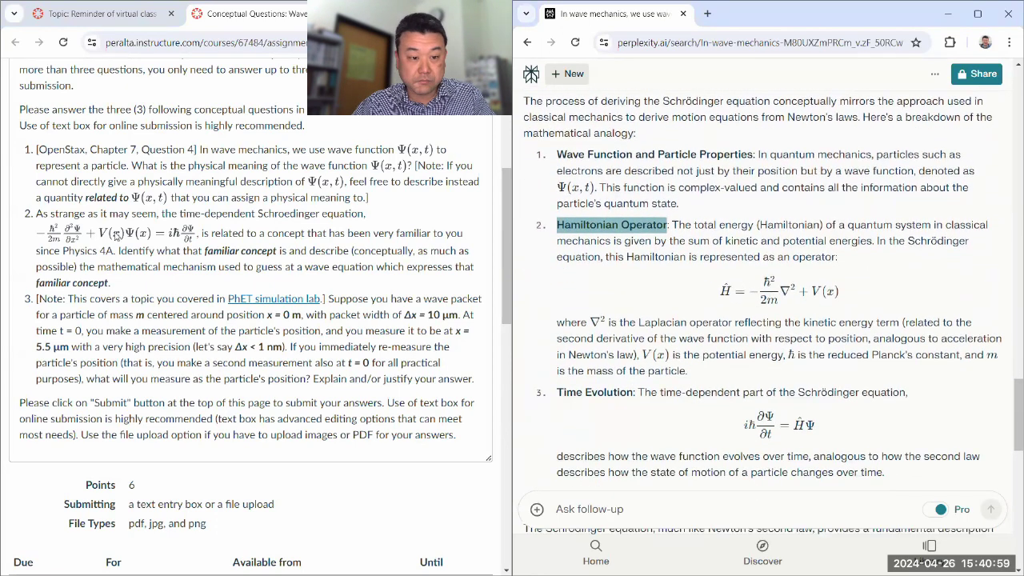
{"action": "left_click", "coordinate": [694, 296]}
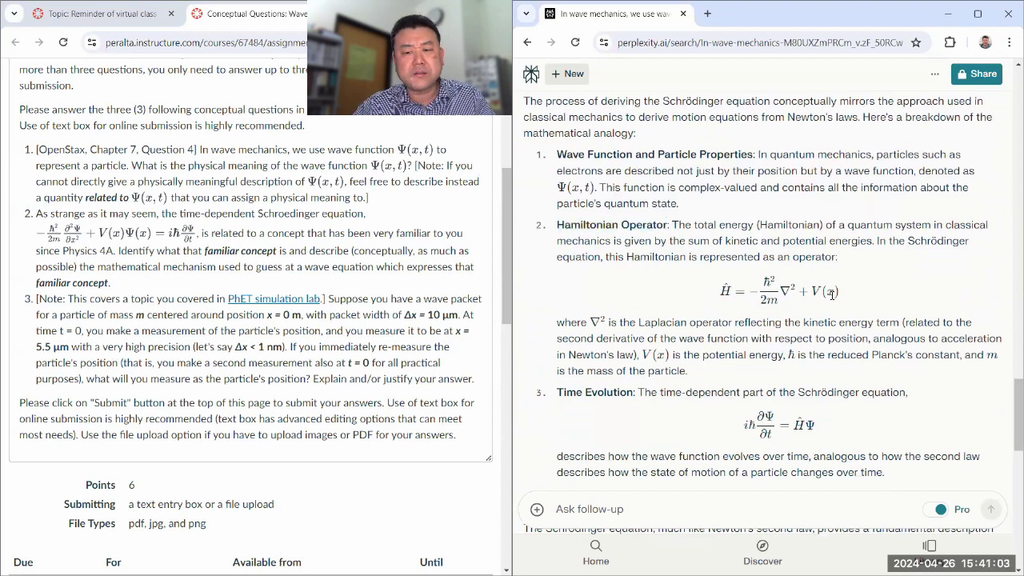
{"action": "left_click_drag", "start_coordinate": [870, 327], "coordinate": [699, 255]}
{"action": "left_click", "coordinate": [723, 269]}
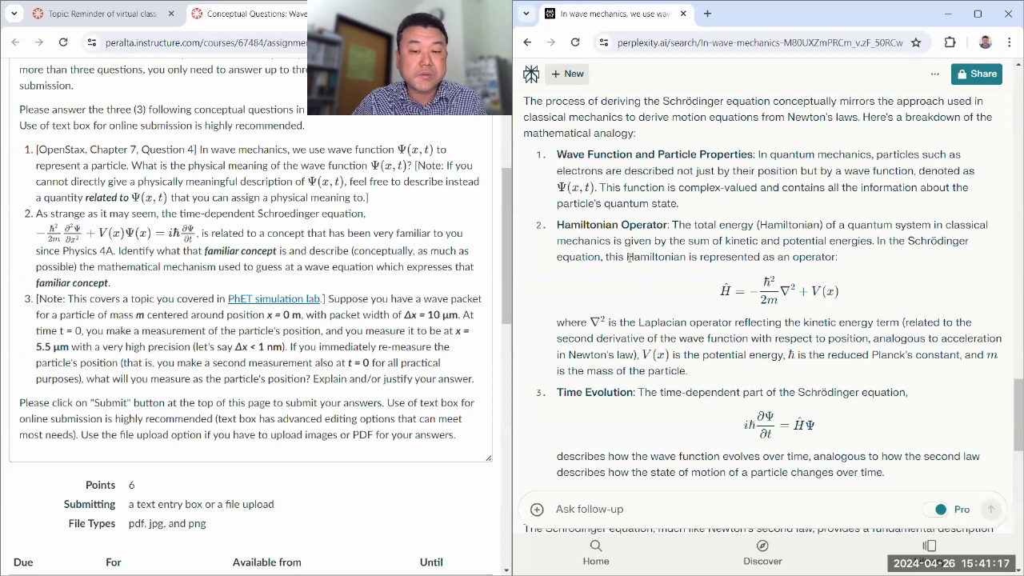
{"action": "left_click_drag", "start_coordinate": [628, 258], "coordinate": [686, 258]}
{"action": "left_click", "coordinate": [688, 257]}
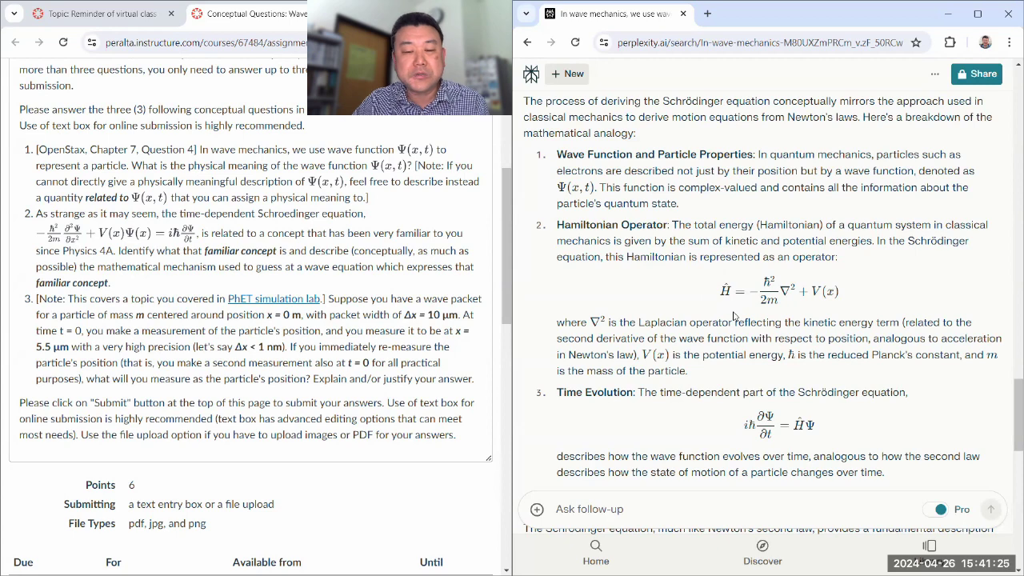
{"action": "scroll", "coordinate": [735, 316], "scroll_direction": "down", "scroll_amount": 3}
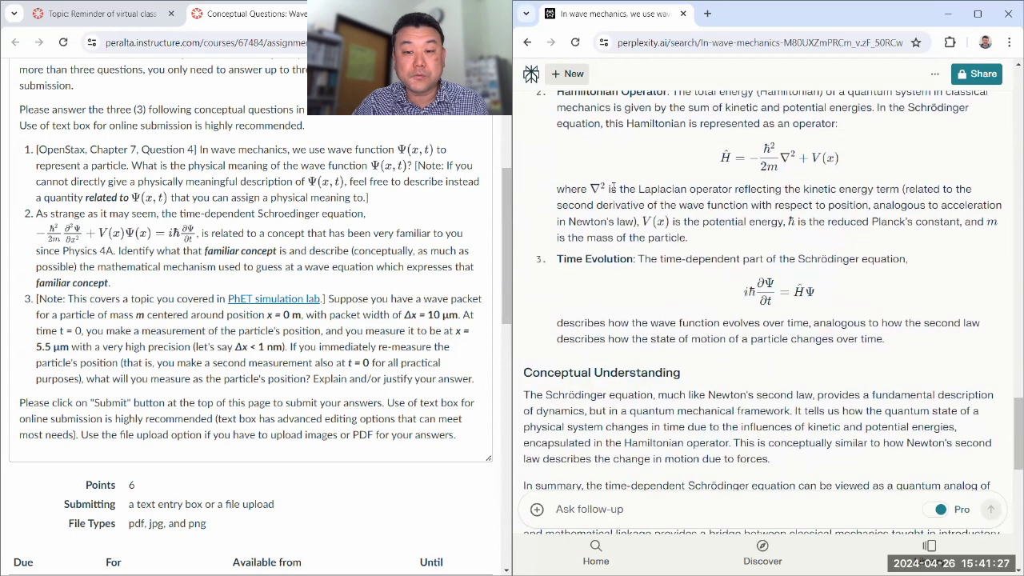
{"action": "left_click_drag", "start_coordinate": [588, 189], "coordinate": [697, 190]}
{"action": "left_click", "coordinate": [731, 260]}
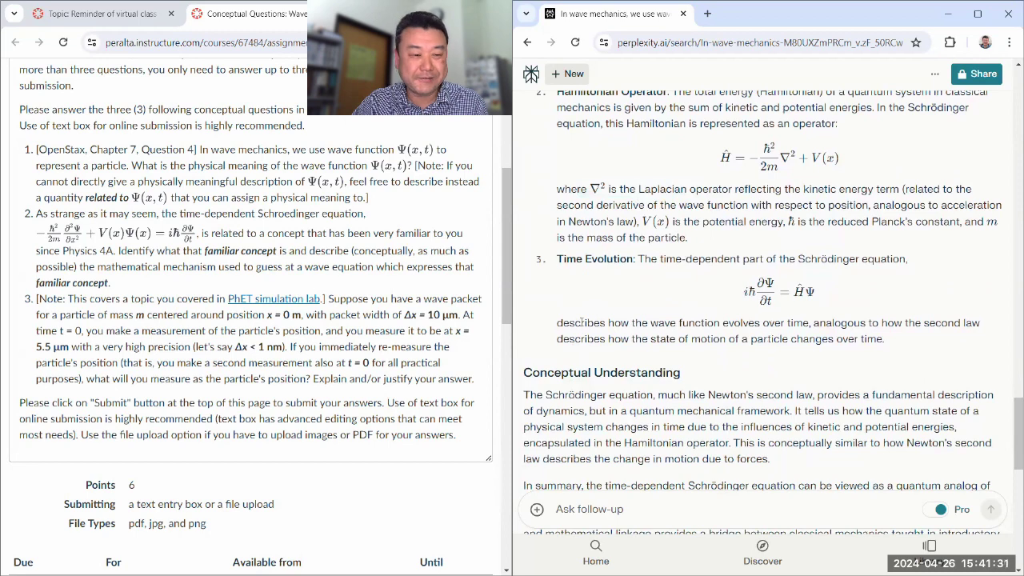
{"action": "scroll", "coordinate": [712, 328], "scroll_direction": "down", "scroll_amount": 10}
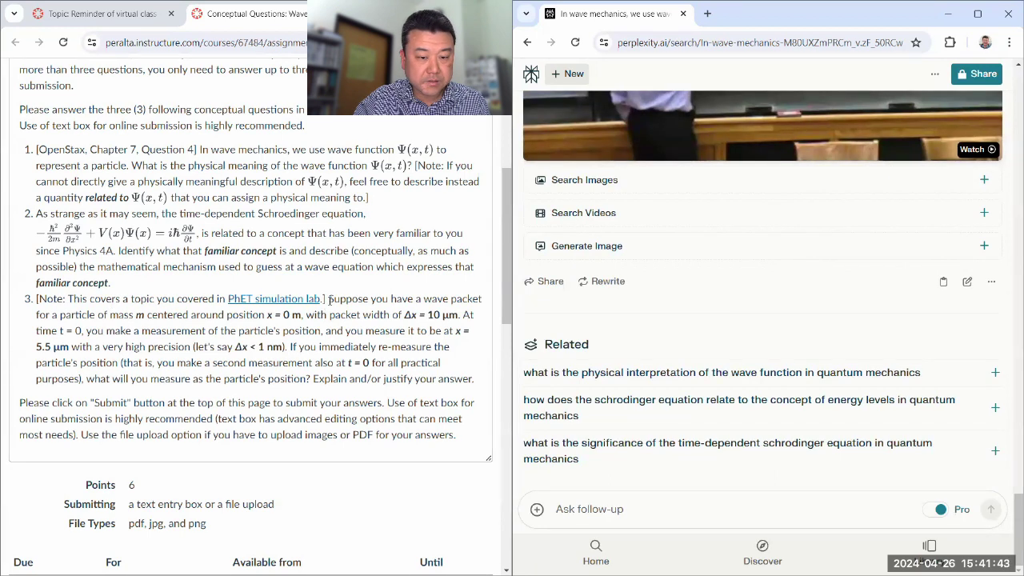
Step: Copy question 3 on re-measuring the packet at x = 5.5 µm into the follow-up box
{"action": "left_click_drag", "start_coordinate": [331, 300], "coordinate": [480, 381]}
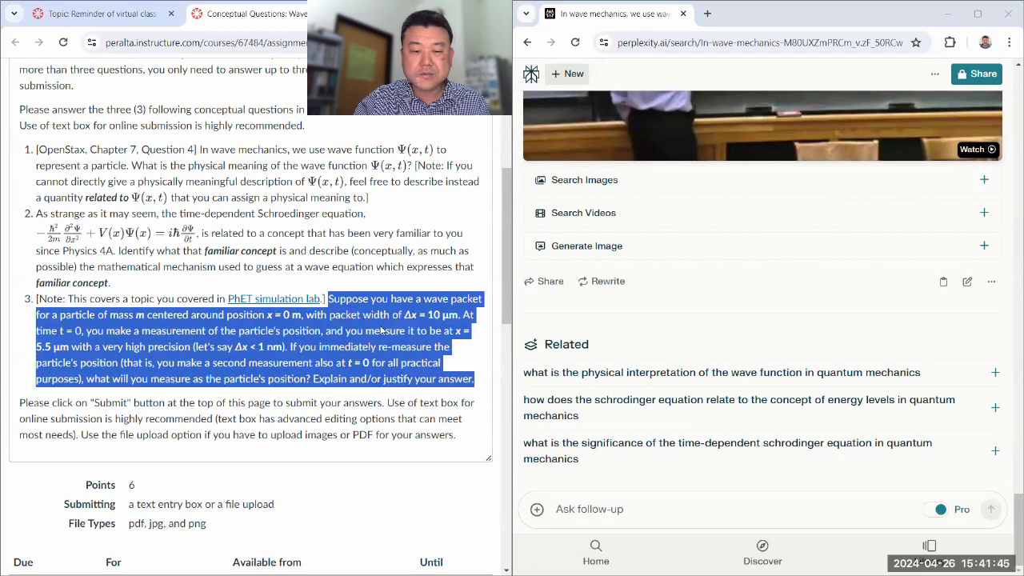
{"action": "right_click", "coordinate": [370, 328]}
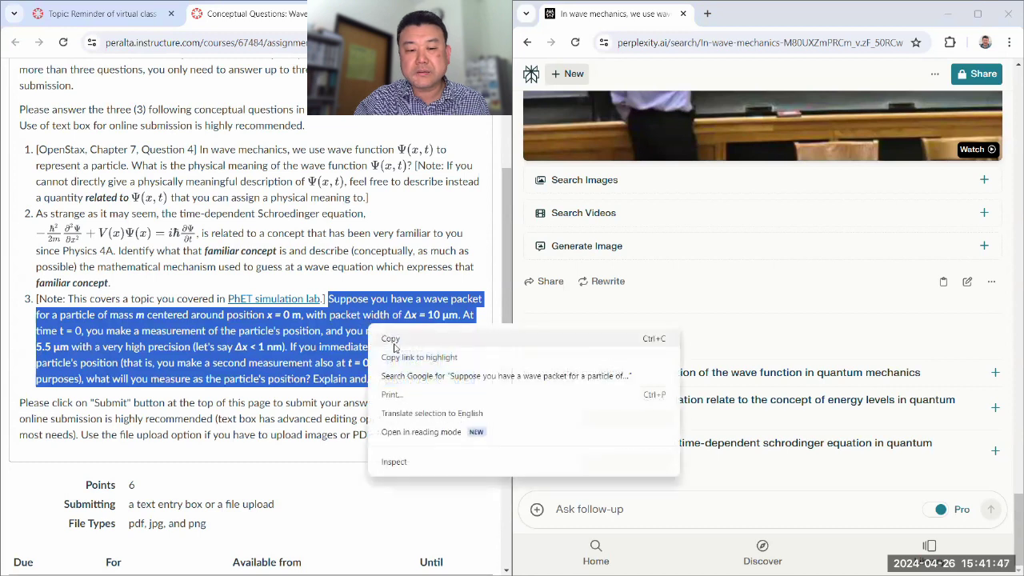
{"action": "left_click", "coordinate": [394, 346]}
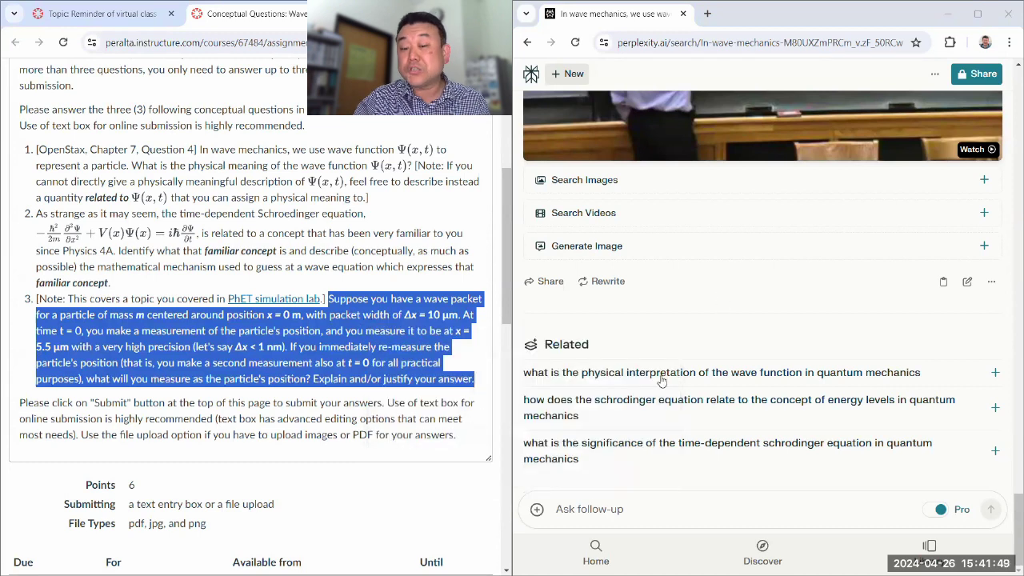
{"action": "left_click", "coordinate": [591, 510]}
{"action": "key", "text": "ctrl+v"}
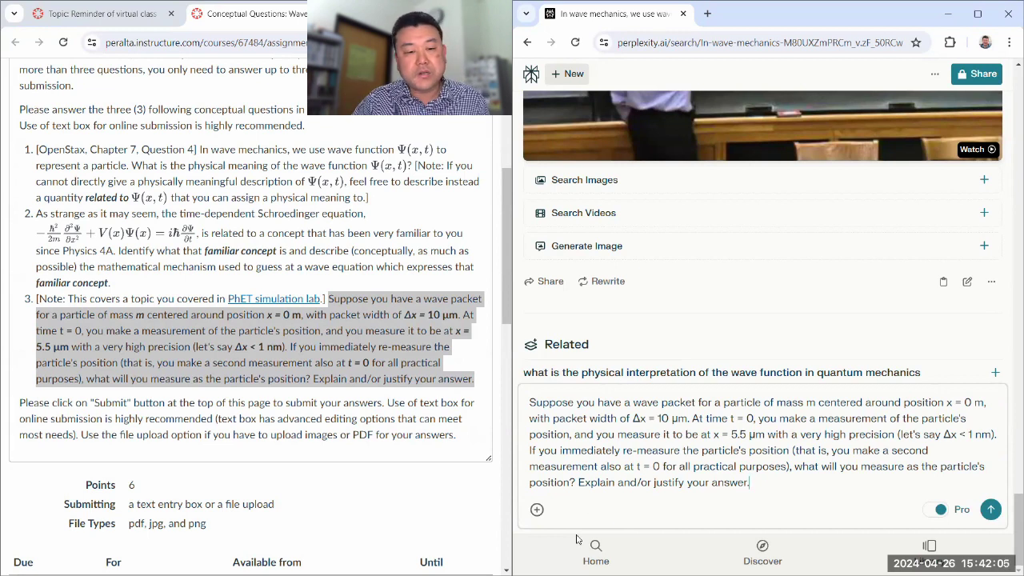
{"action": "left_click", "coordinate": [251, 415]}
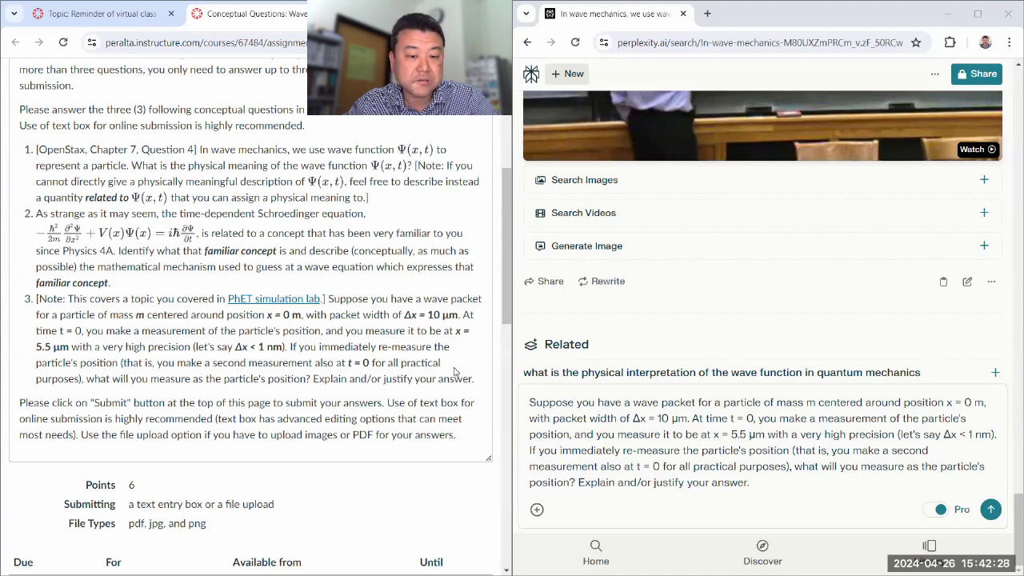
{"action": "scroll", "coordinate": [403, 470], "scroll_direction": "down", "scroll_amount": 1}
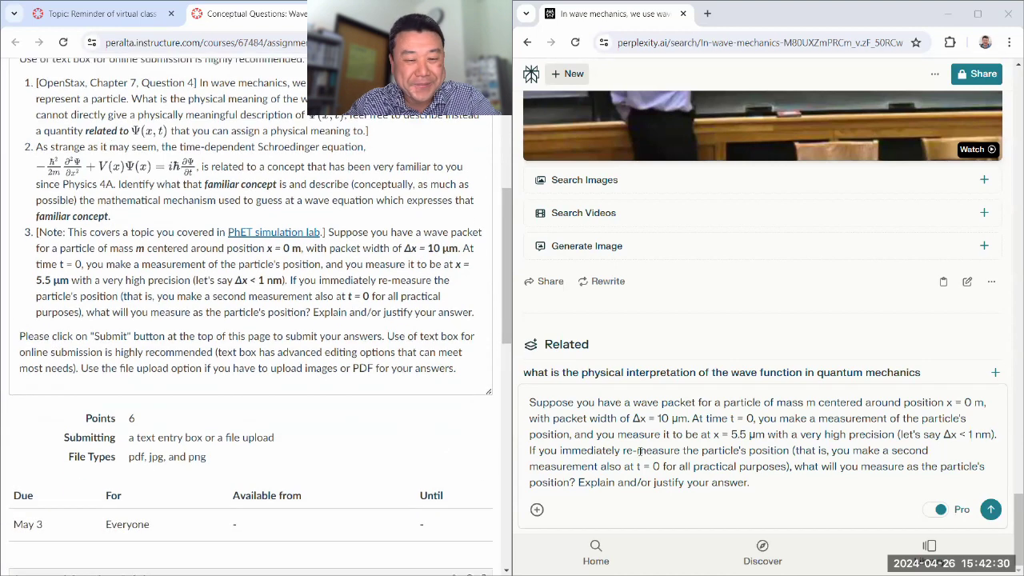
{"action": "left_click", "coordinate": [766, 485]}
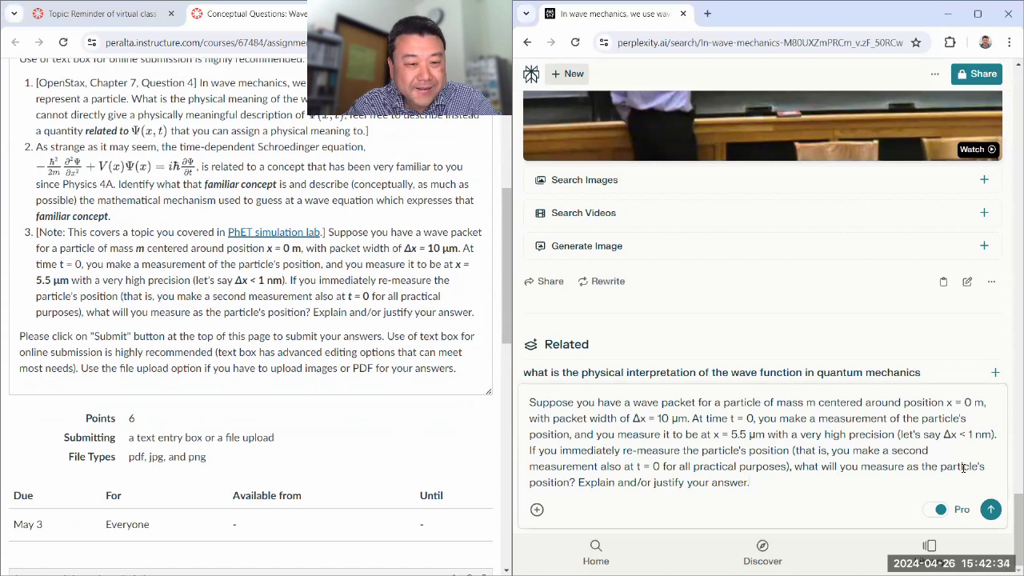
Step: Submit question 3 and give 'Gaussian' as the wave packet shape
{"action": "left_click", "coordinate": [990, 509]}
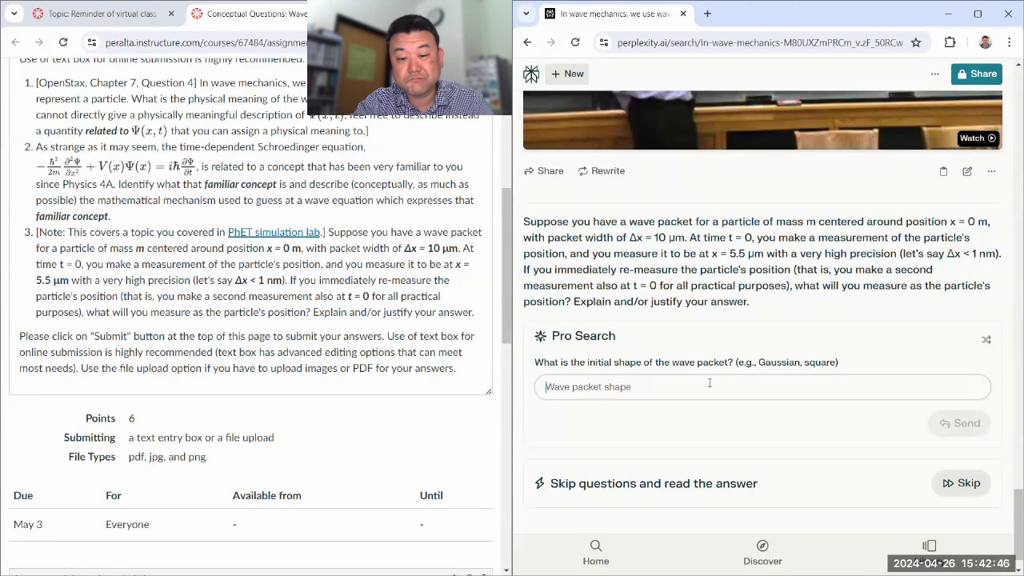
{"action": "type", "text": "Gaussian"}
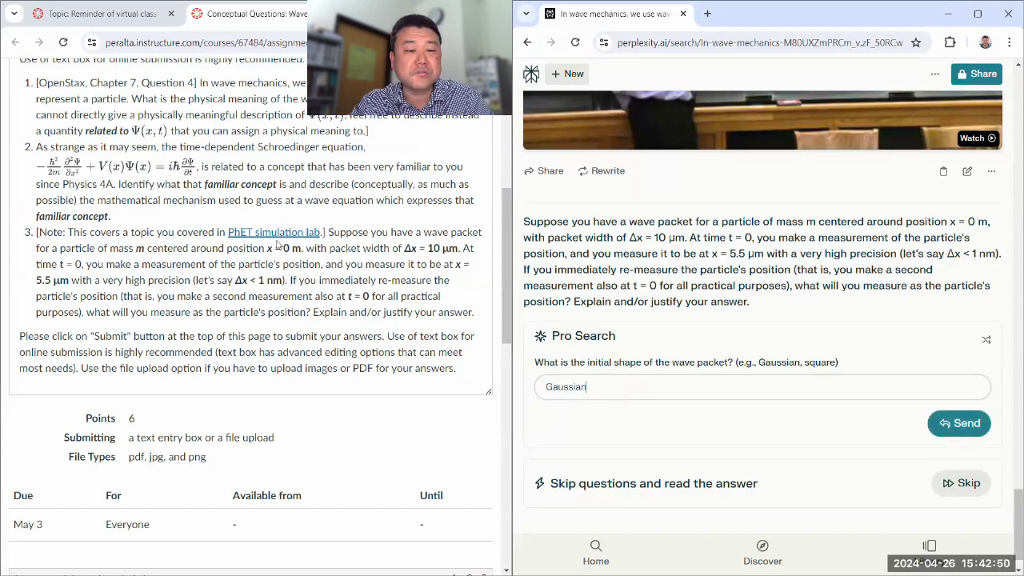
{"action": "left_click", "coordinate": [951, 422]}
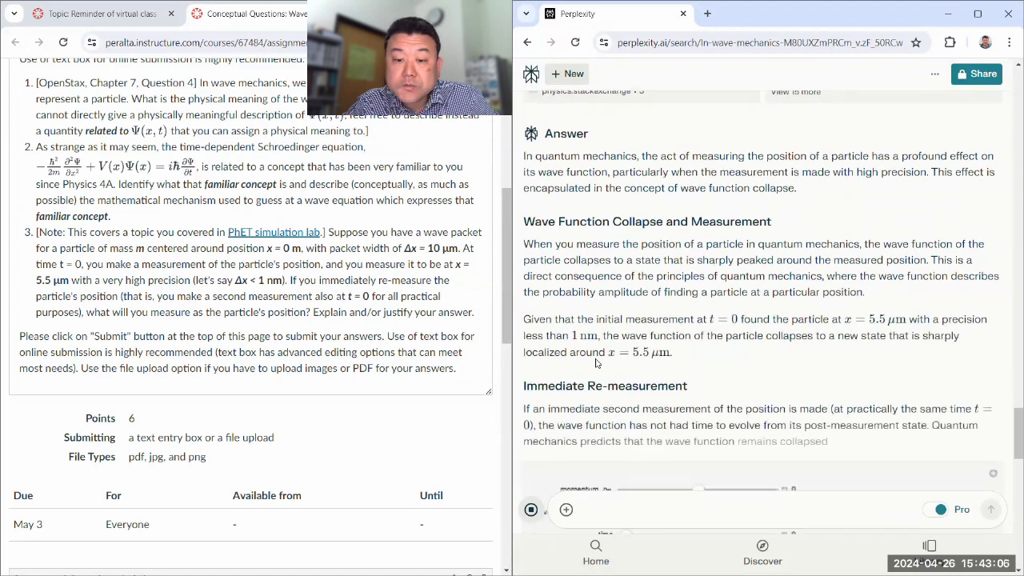
Step: Read the answer, highlighting the localization and re-measurement passages, down to the Conclusion and wave-packet figures
{"action": "left_click_drag", "start_coordinate": [581, 353], "coordinate": [634, 354]}
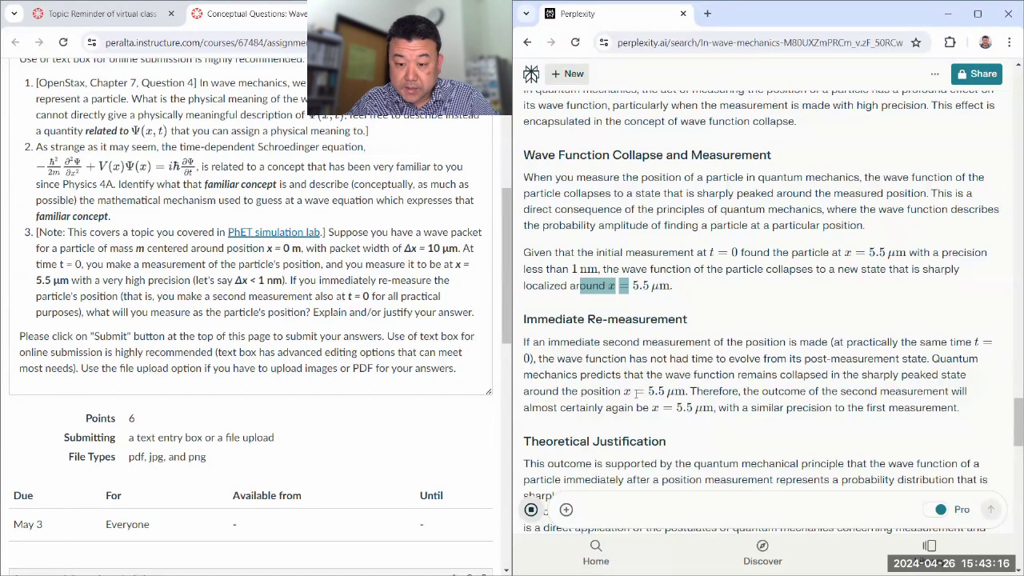
{"action": "left_click_drag", "start_coordinate": [592, 376], "coordinate": [660, 345]}
{"action": "left_click", "coordinate": [823, 408]}
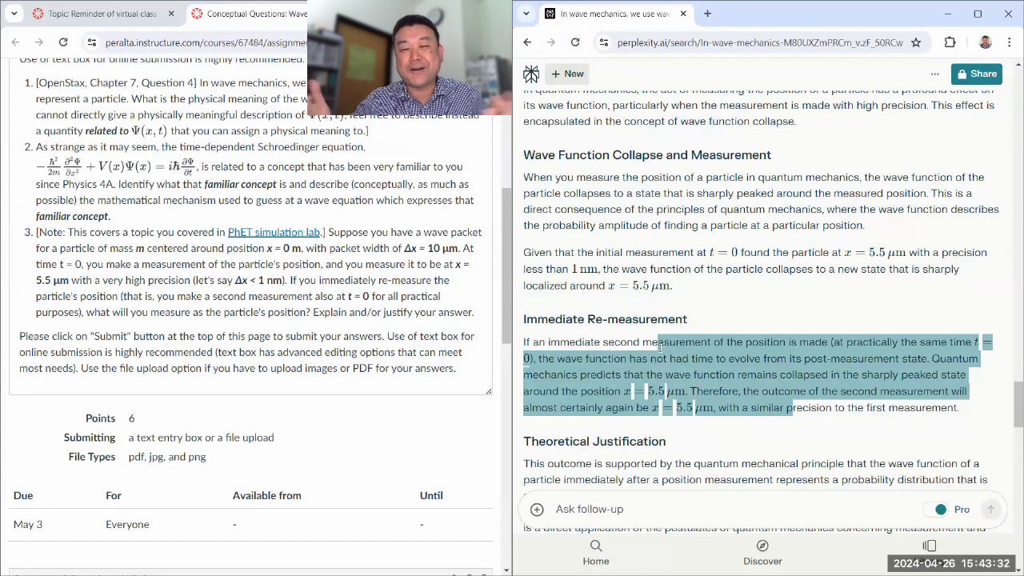
{"action": "left_click", "coordinate": [693, 372]}
{"action": "scroll", "coordinate": [640, 240], "scroll_direction": "down", "scroll_amount": 2}
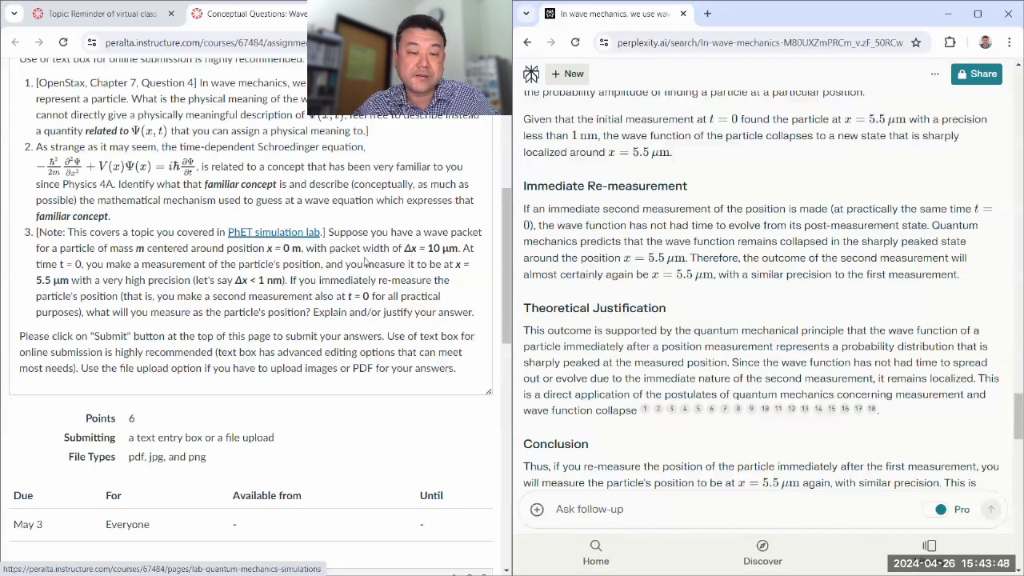
{"action": "scroll", "coordinate": [602, 264], "scroll_direction": "down", "scroll_amount": 1}
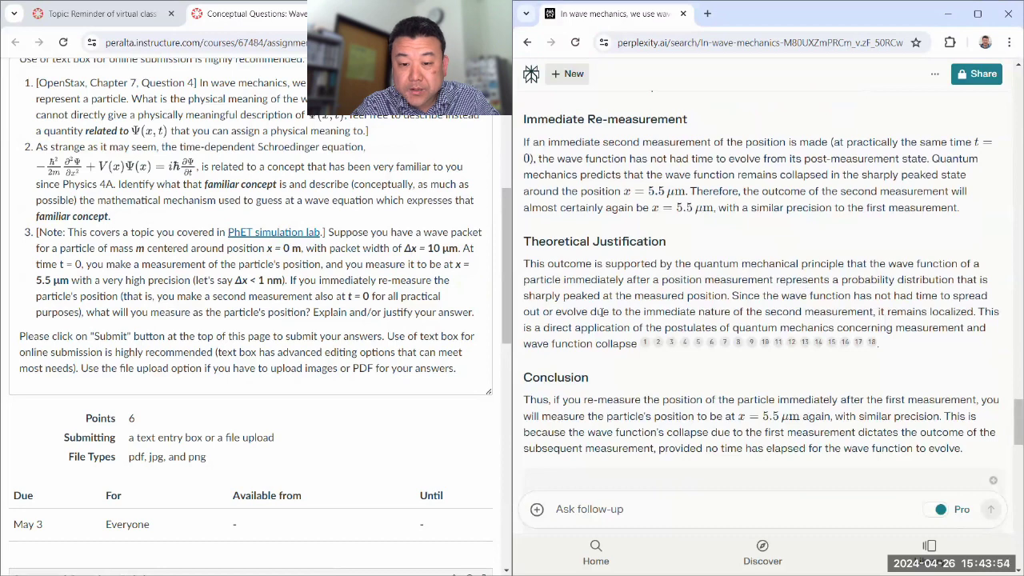
{"action": "scroll", "coordinate": [602, 312], "scroll_direction": "down", "scroll_amount": 1}
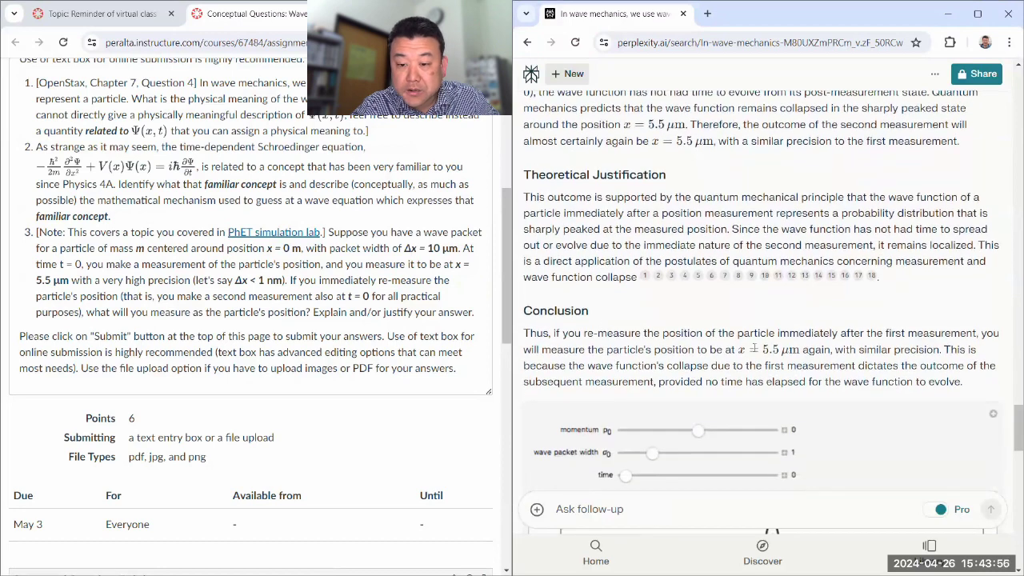
{"action": "scroll", "coordinate": [757, 365], "scroll_direction": "down", "scroll_amount": 1}
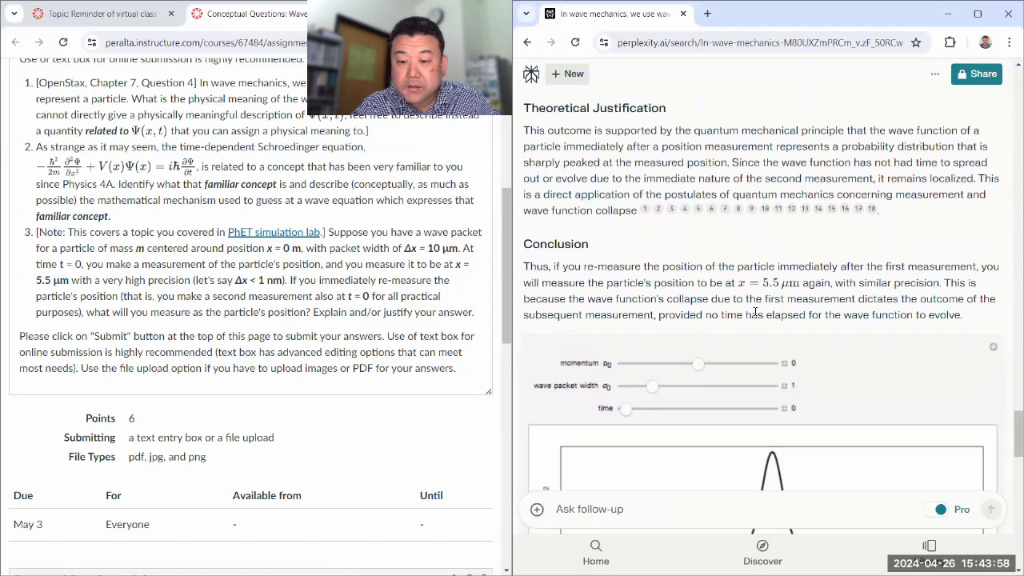
{"action": "scroll", "coordinate": [755, 312], "scroll_direction": "down", "scroll_amount": 3}
{"action": "scroll", "coordinate": [736, 229], "scroll_direction": "up", "scroll_amount": 4}
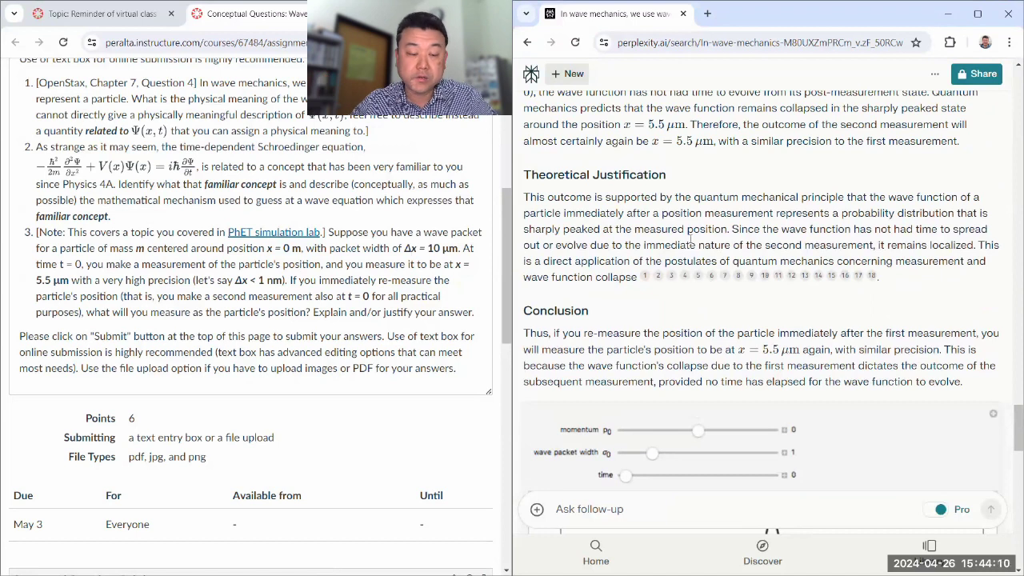
Step: Select question 2's text in Canvas while scrolling the Perplexity thread back toward its answer
{"action": "scroll", "coordinate": [720, 309], "scroll_direction": "down", "scroll_amount": 9}
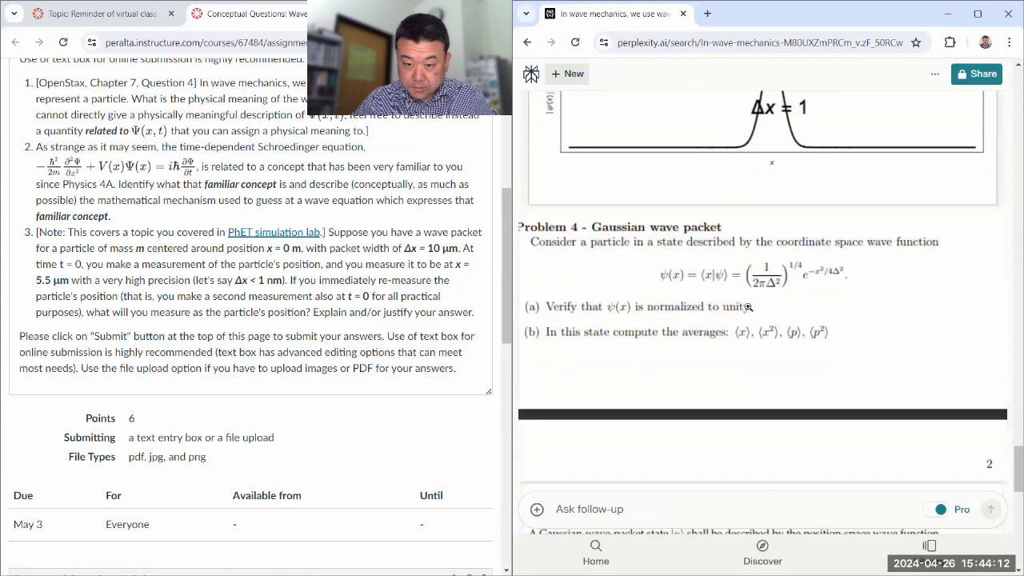
{"action": "scroll", "coordinate": [744, 304], "scroll_direction": "up", "scroll_amount": 2}
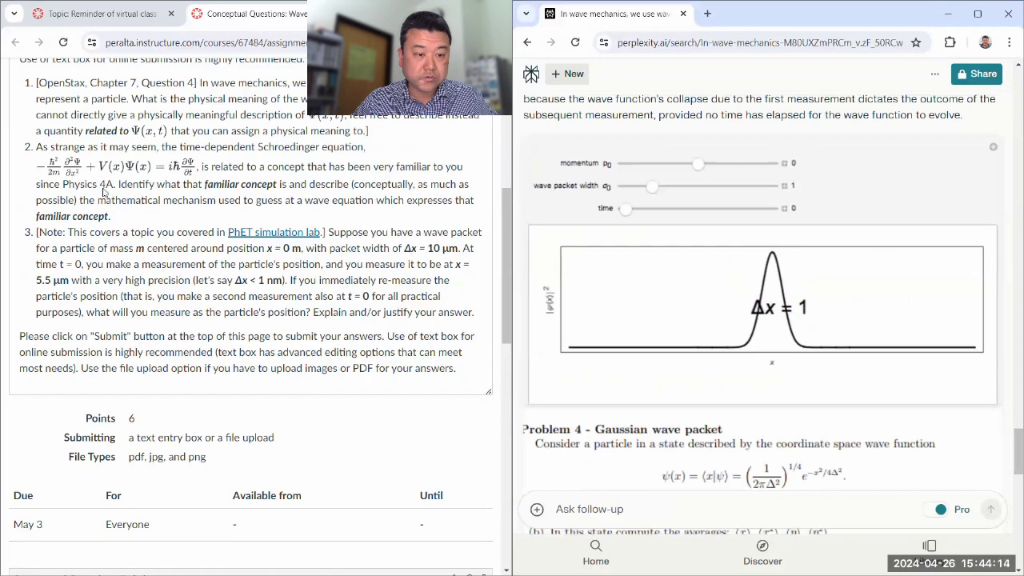
{"action": "left_click_drag", "start_coordinate": [116, 217], "coordinate": [32, 146]}
{"action": "scroll", "coordinate": [868, 256], "scroll_direction": "up", "scroll_amount": 12}
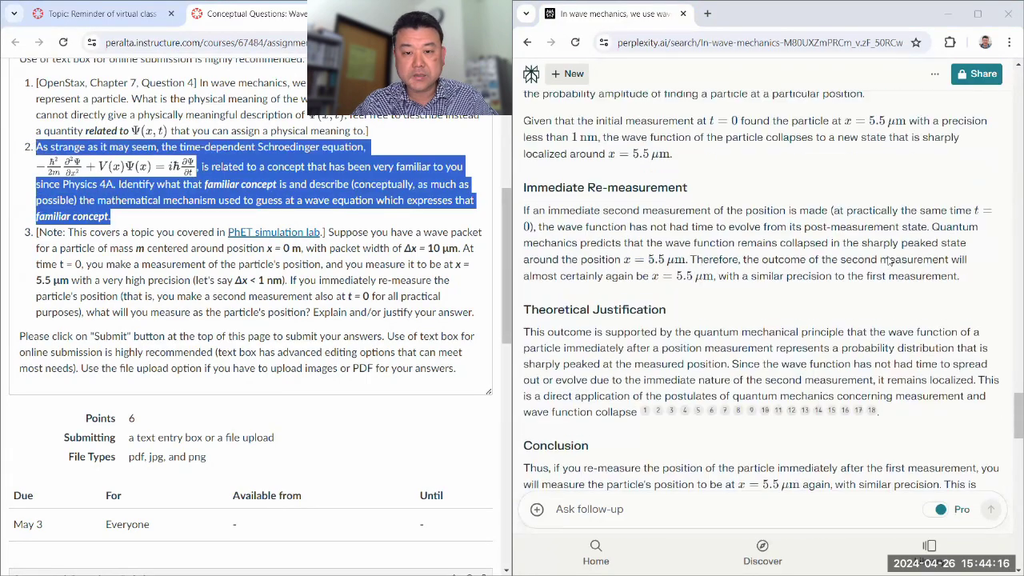
{"action": "scroll", "coordinate": [868, 256], "scroll_direction": "down", "scroll_amount": 15}
{"action": "scroll", "coordinate": [864, 260], "scroll_direction": "up", "scroll_amount": 4}
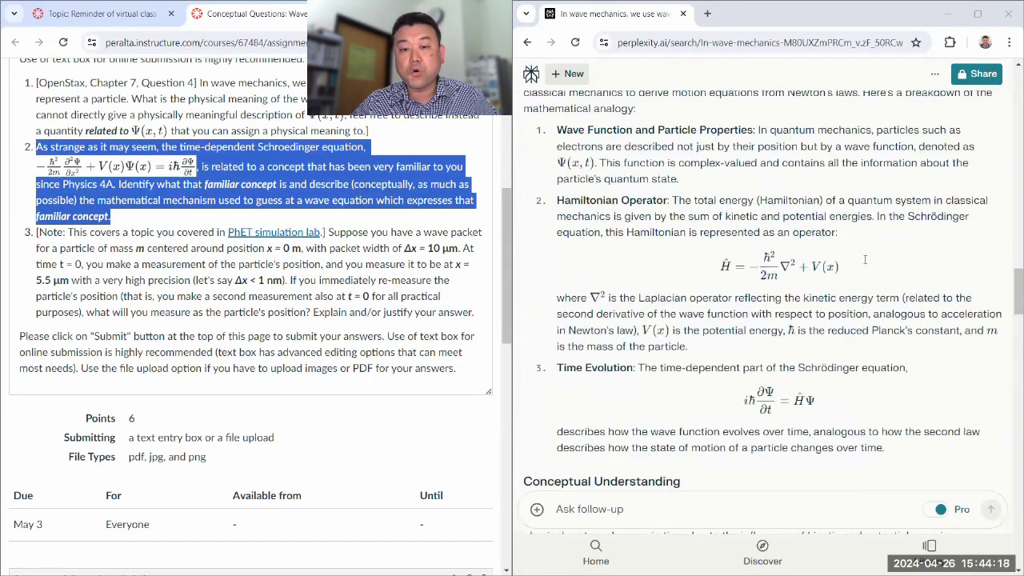
{"action": "scroll", "coordinate": [865, 262], "scroll_direction": "up", "scroll_amount": 5}
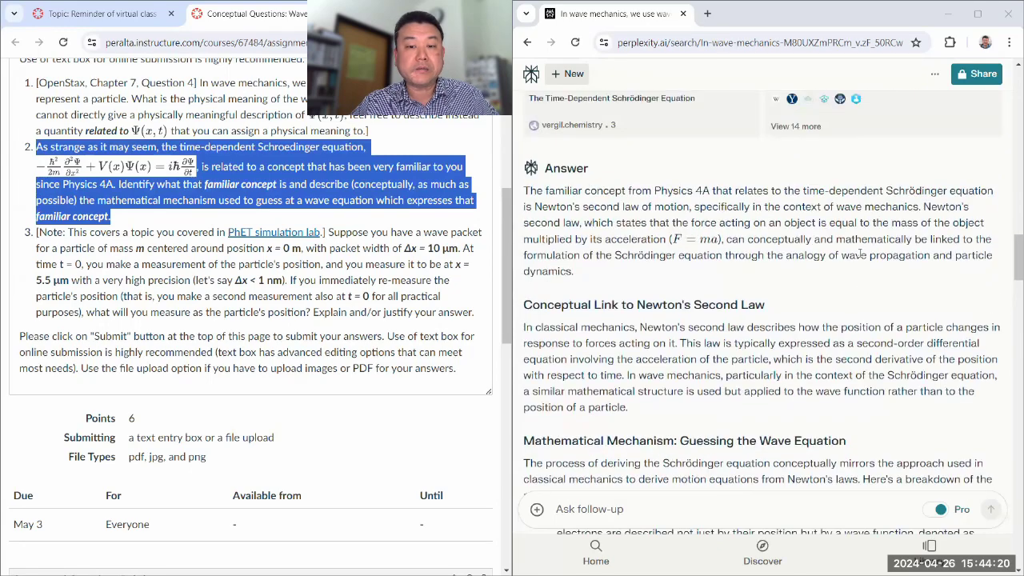
{"action": "scroll", "coordinate": [861, 252], "scroll_direction": "up", "scroll_amount": 3}
{"action": "scroll", "coordinate": [855, 254], "scroll_direction": "up", "scroll_amount": 1}
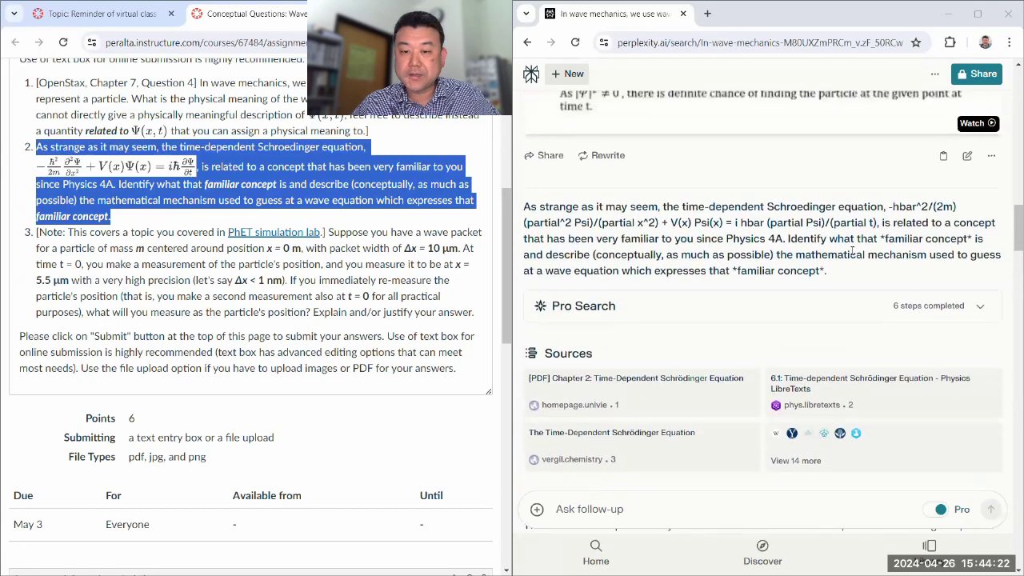
{"action": "scroll", "coordinate": [851, 256], "scroll_direction": "down", "scroll_amount": 2}
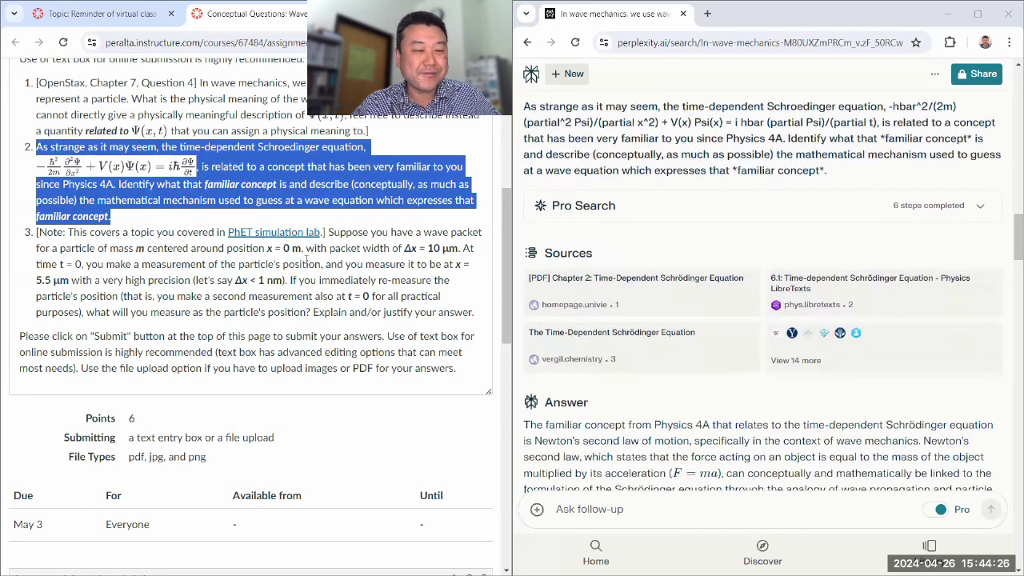
{"action": "left_click", "coordinate": [132, 220]}
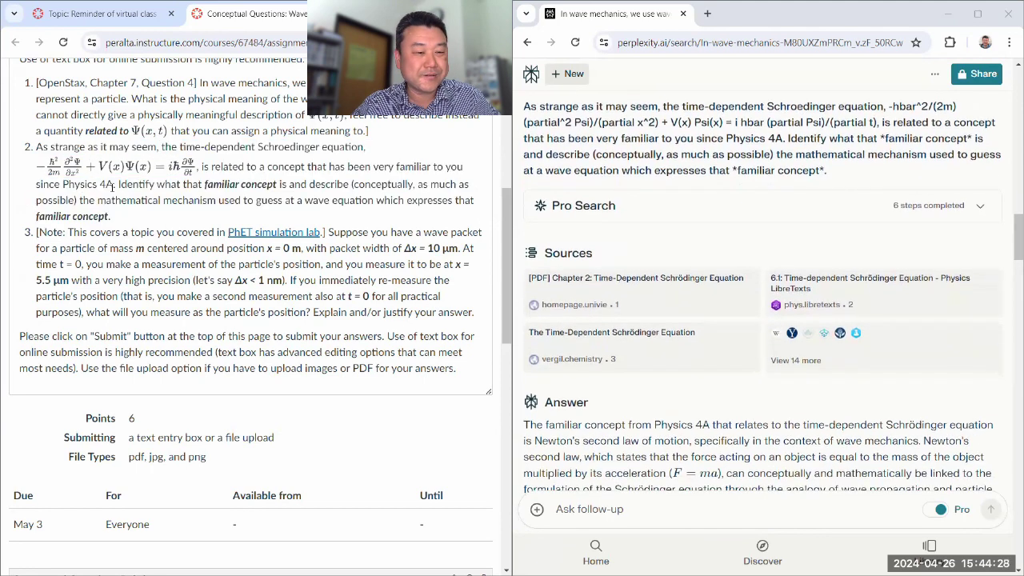
Step: Highlight 'total energy' in the Hamiltonian Operator point, then zoom the page out two steps
{"action": "scroll", "coordinate": [78, 166], "scroll_direction": "up", "scroll_amount": 1}
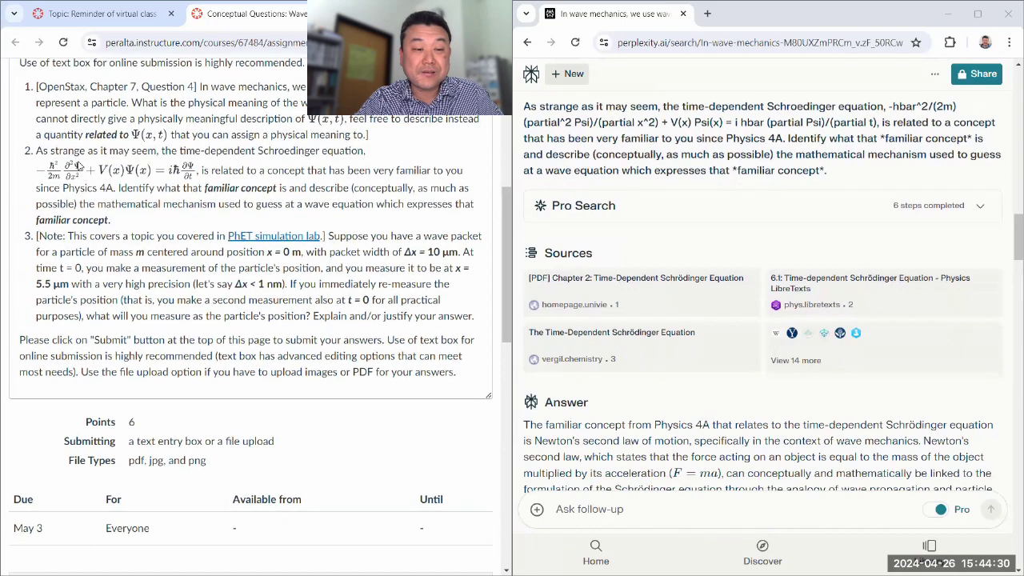
{"action": "scroll", "coordinate": [78, 166], "scroll_direction": "up", "scroll_amount": 5}
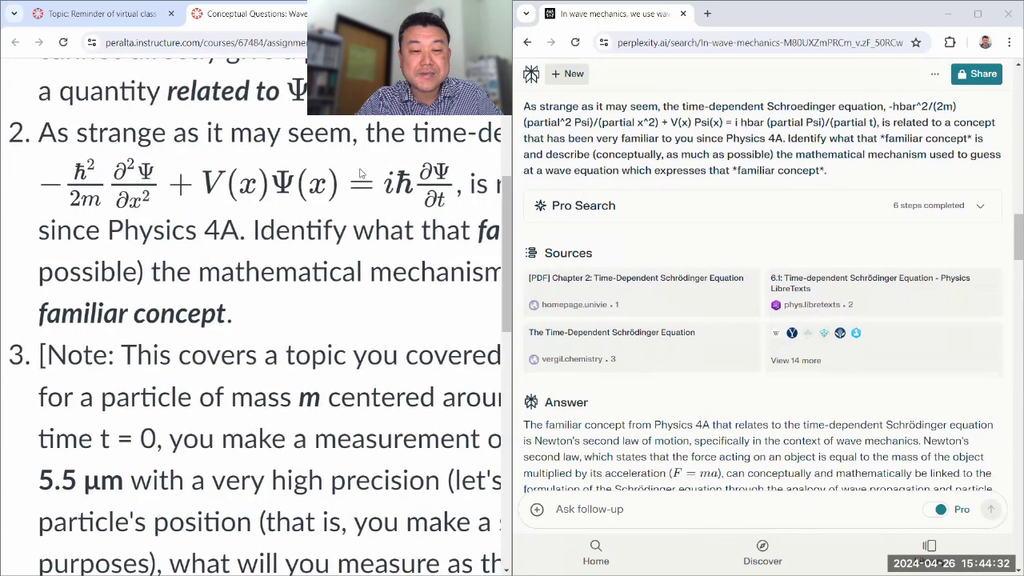
{"action": "scroll", "coordinate": [616, 242], "scroll_direction": "down", "scroll_amount": 10}
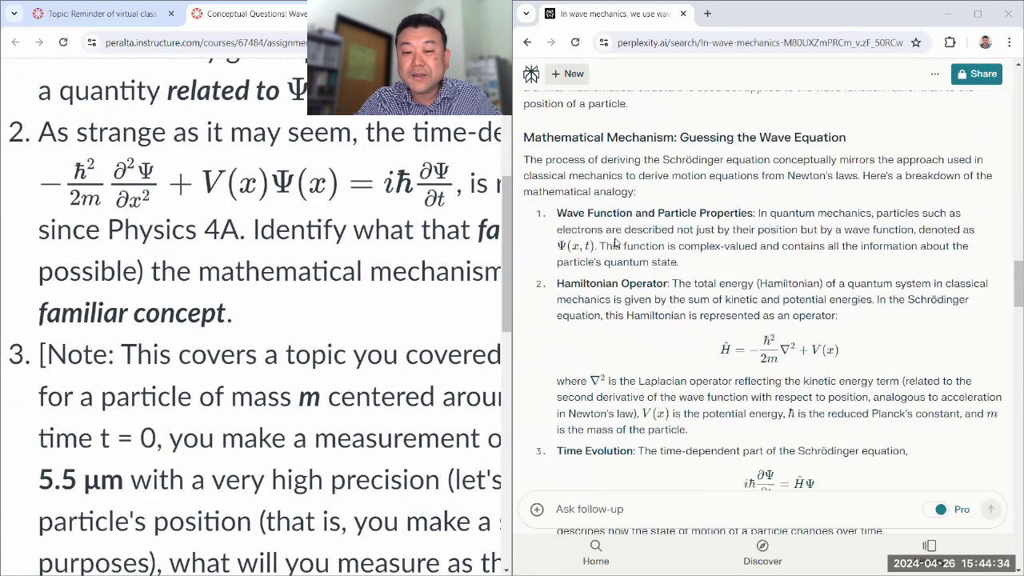
{"action": "scroll", "coordinate": [644, 264], "scroll_direction": "down", "scroll_amount": 1}
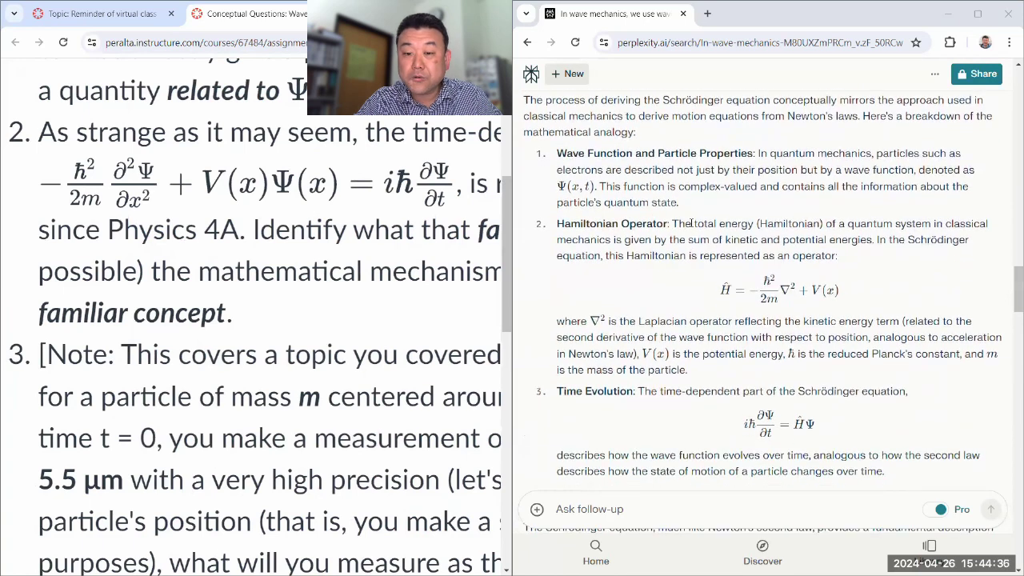
{"action": "left_click_drag", "start_coordinate": [692, 223], "coordinate": [759, 225]}
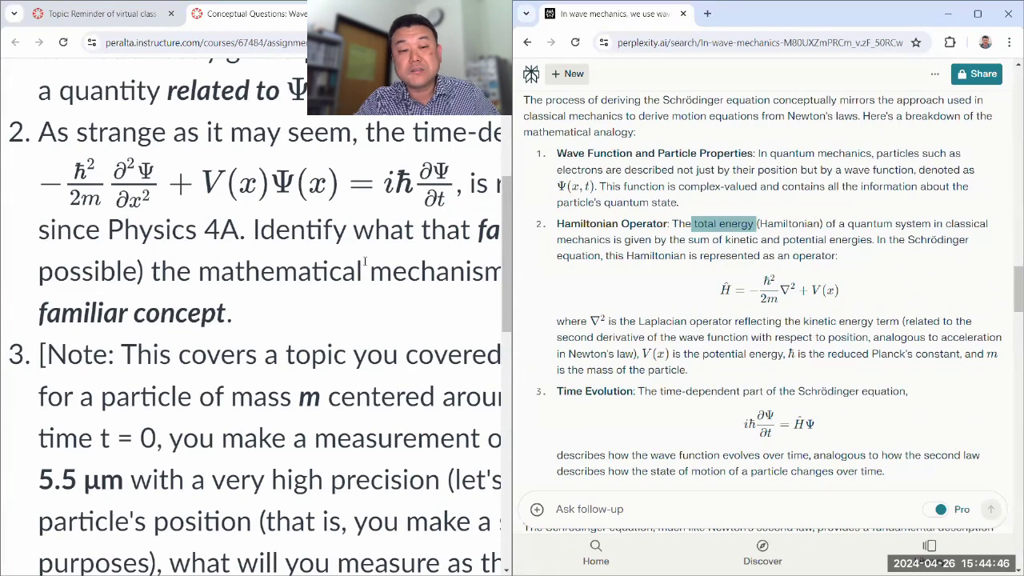
{"action": "key", "text": "ctrl+minus"}
{"action": "key", "text": "ctrl+minus"}
{"action": "key", "text": "ctrl+minus"}
{"action": "key", "text": "ctrl+minus"}
{"action": "key", "text": "ctrl+minus"}
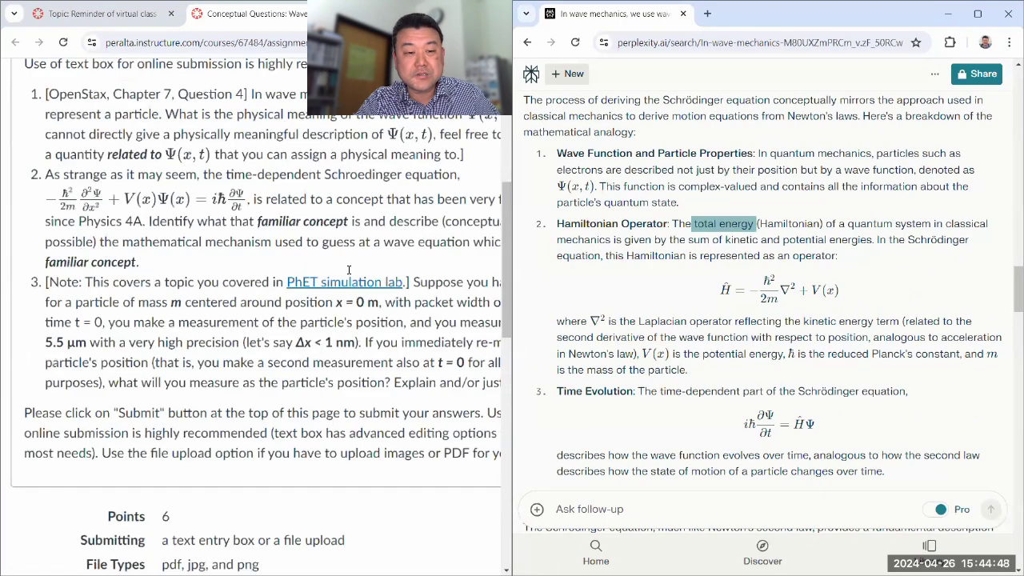
{"action": "key", "text": "ctrl+minus"}
Step: Scroll the Perplexity answer up to the Answer heading and reset the page zoom to 100%
{"action": "scroll", "coordinate": [360, 285], "scroll_direction": "up", "scroll_amount": 2}
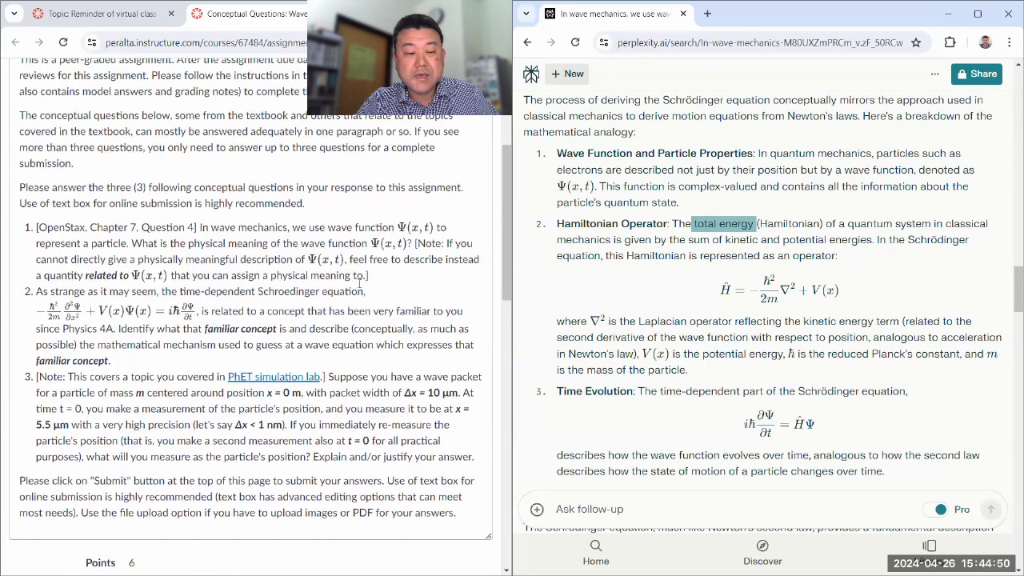
{"action": "left_click", "coordinate": [662, 334]}
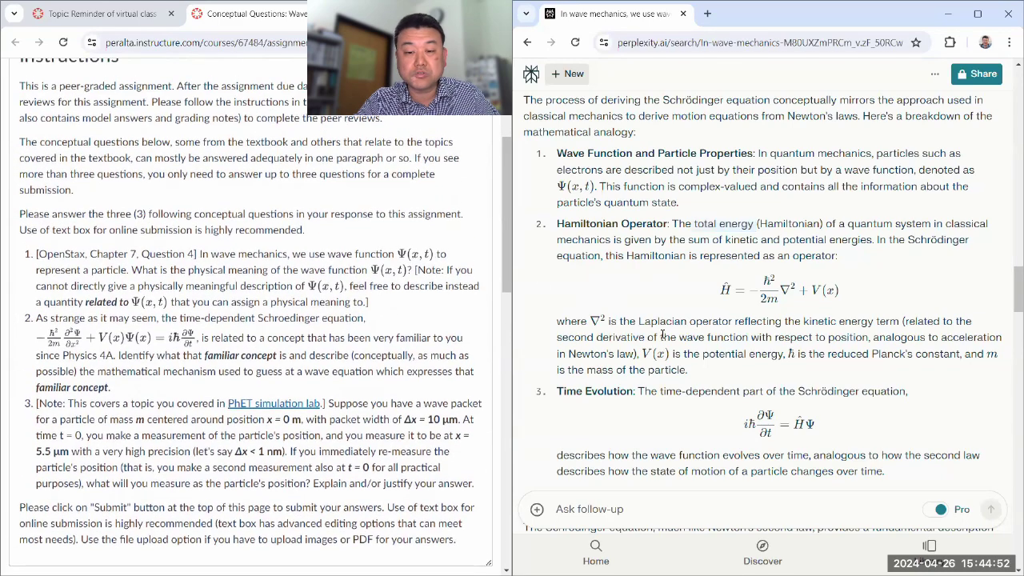
{"action": "scroll", "coordinate": [662, 335], "scroll_direction": "up", "scroll_amount": 3}
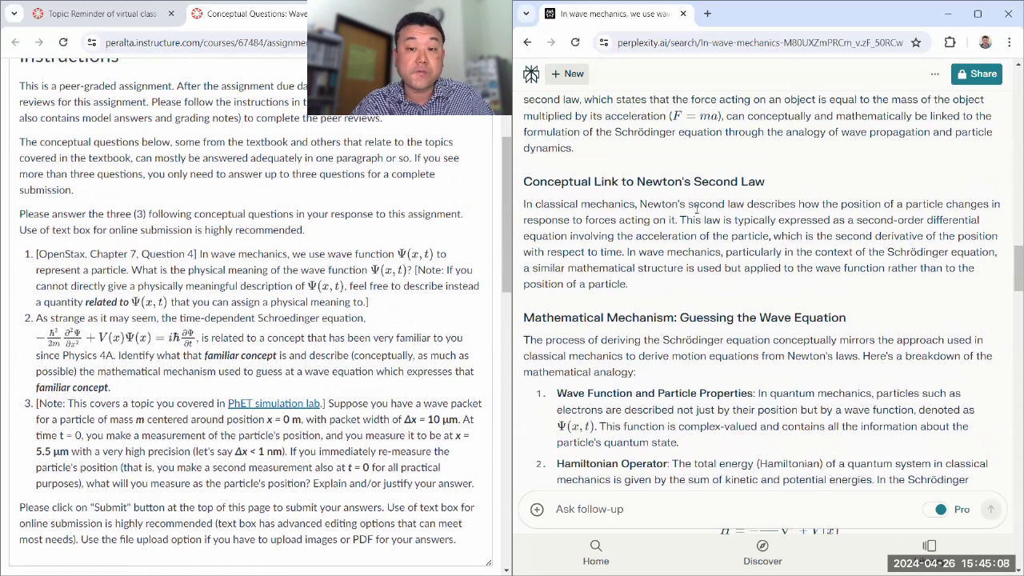
{"action": "scroll", "coordinate": [697, 209], "scroll_direction": "up", "scroll_amount": 1}
{"action": "scroll", "coordinate": [682, 183], "scroll_direction": "up", "scroll_amount": 3}
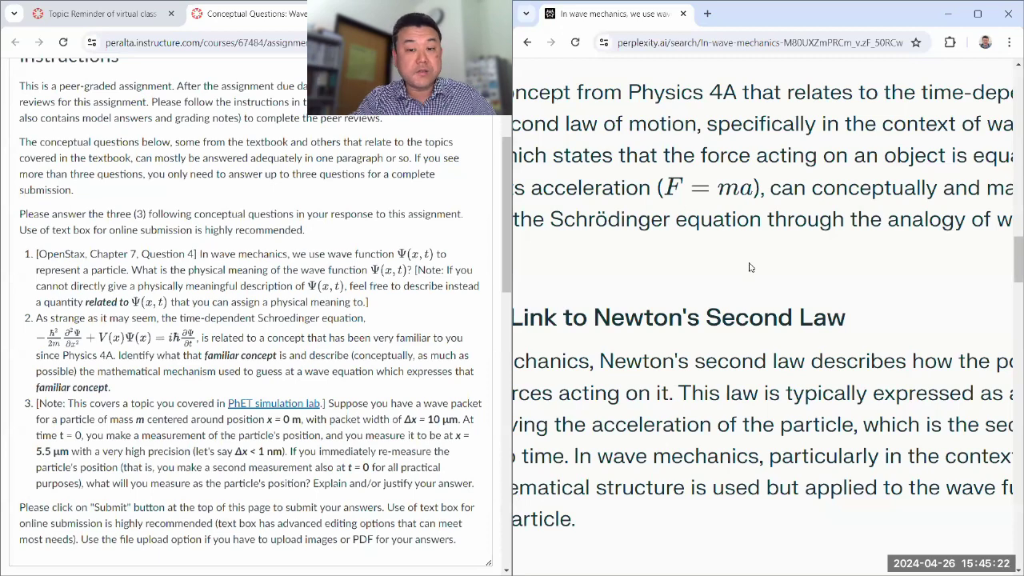
{"action": "key", "text": "ctrl+0"}
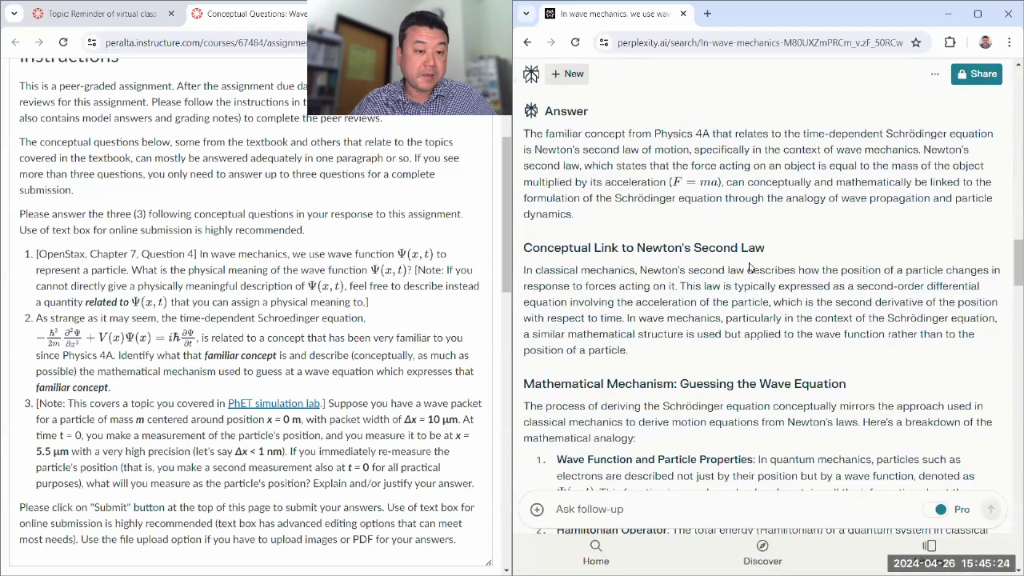